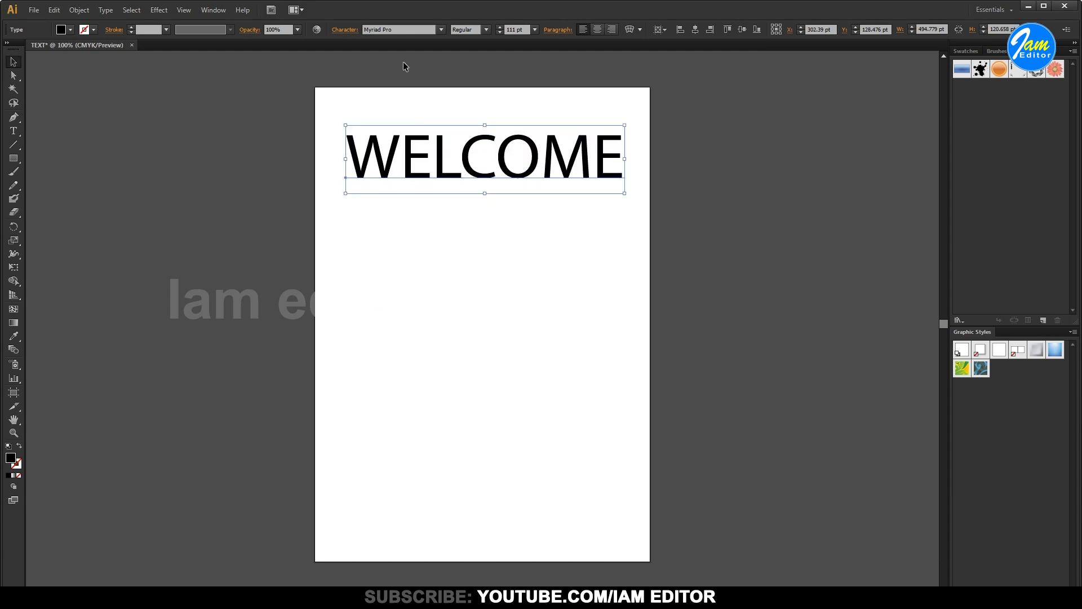
Set the WELCOME text to Arial Bold and narrow it to about 506 pt wide so it fits the artboard
left_click(406, 29)
type("Arial")
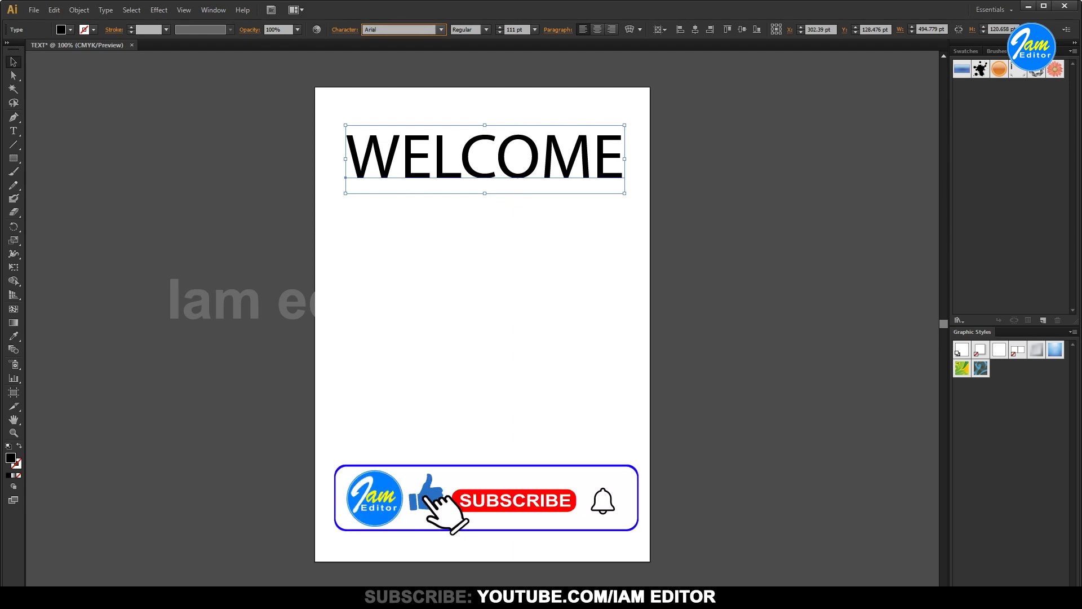
left_click(488, 30)
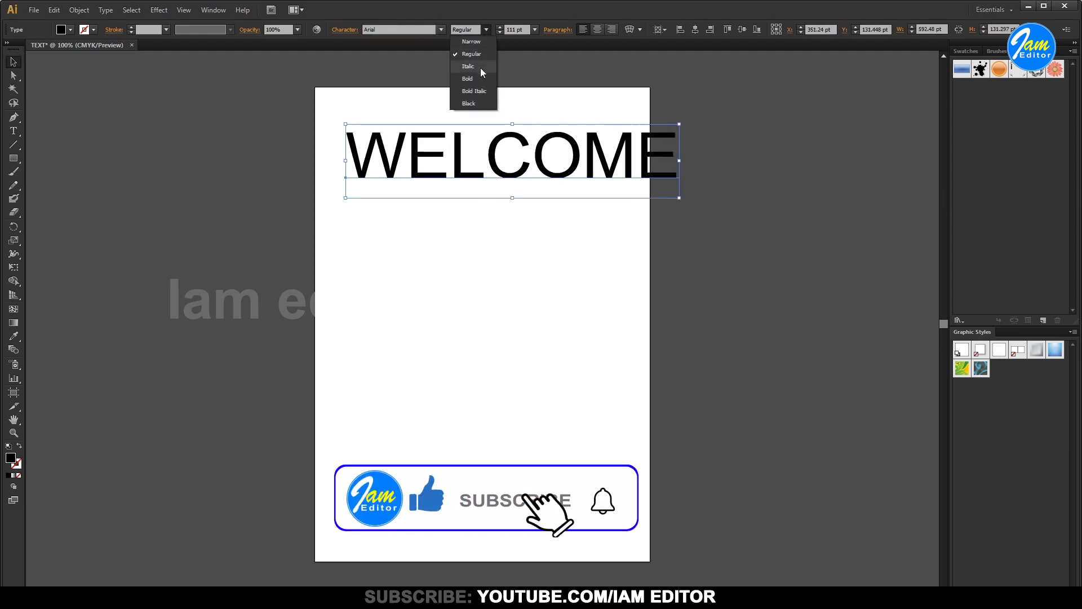
left_click(471, 79)
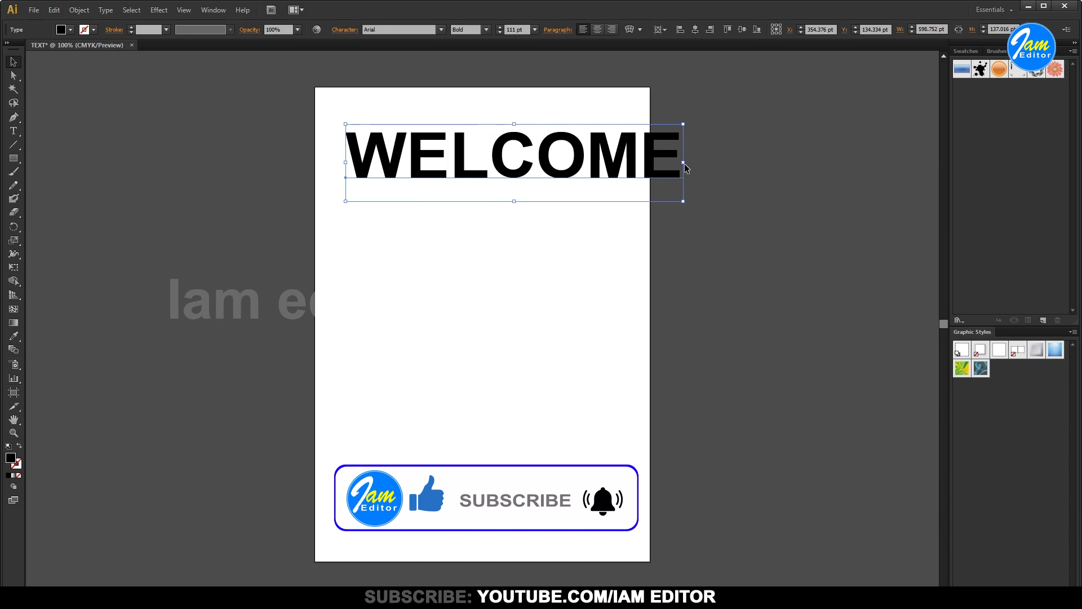
left_click_drag(684, 163, 632, 158)
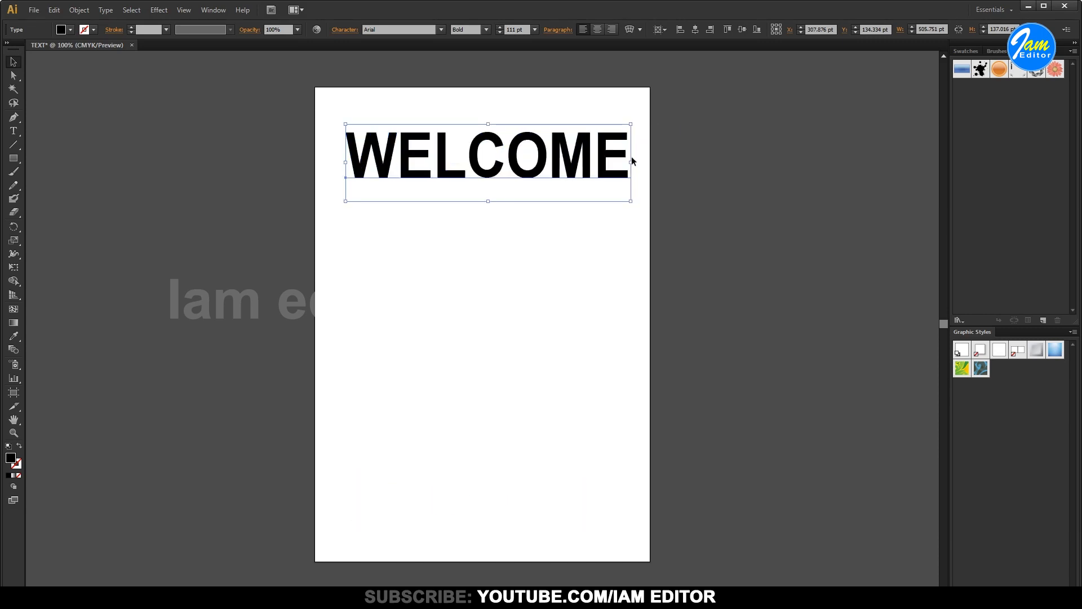
Reselect the WELCOME text and add a new fill to its appearance
left_click(714, 136)
left_click_drag(236, 83, 749, 246)
key("ctrl+plus")
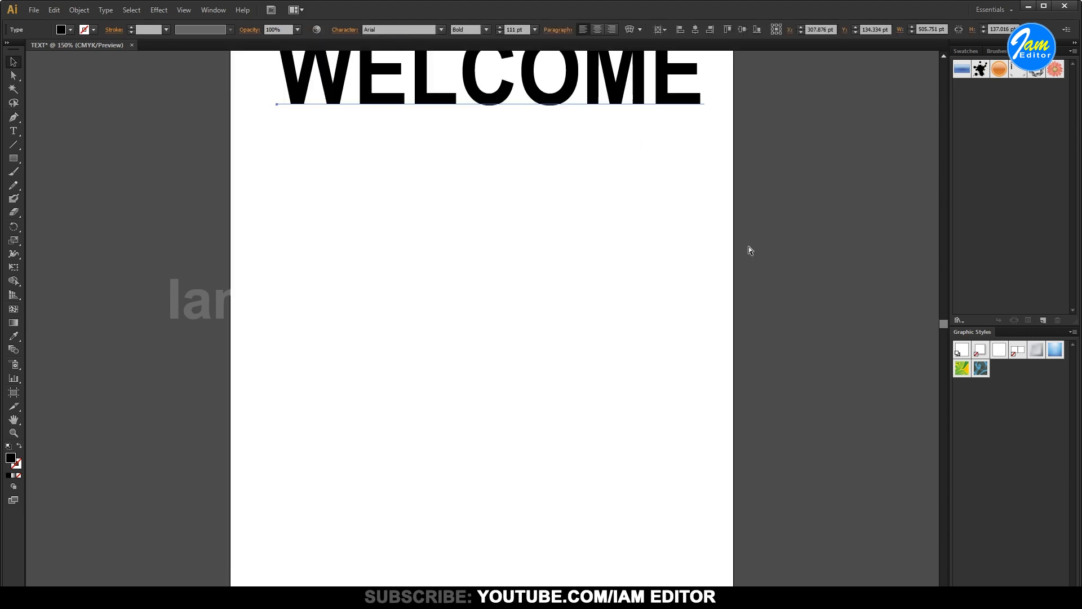
key("ctrl+plus")
left_click_drag(662, 170, 662, 392)
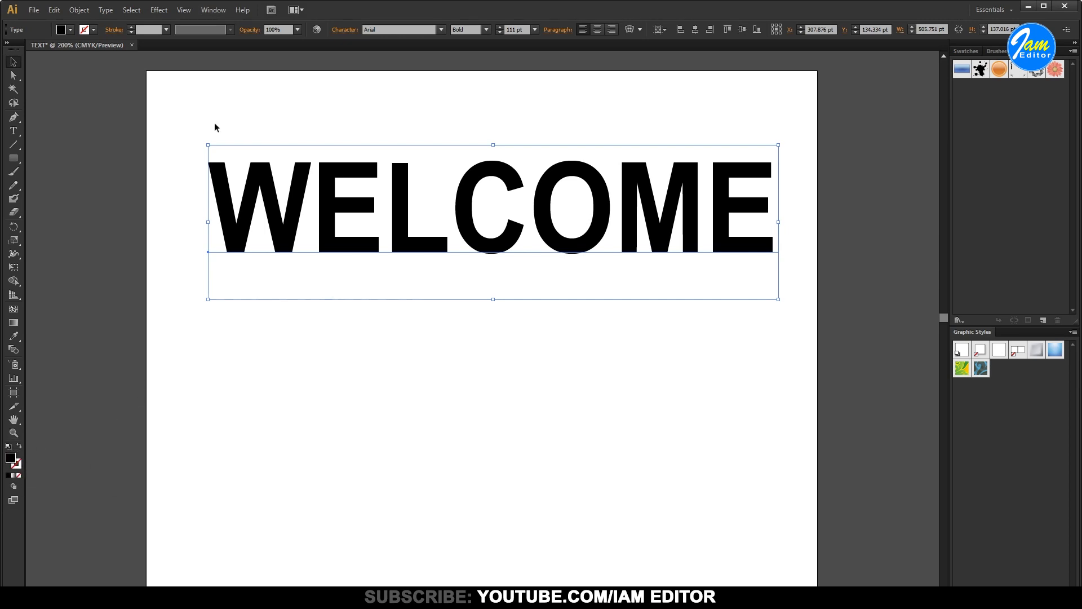
left_click(215, 11)
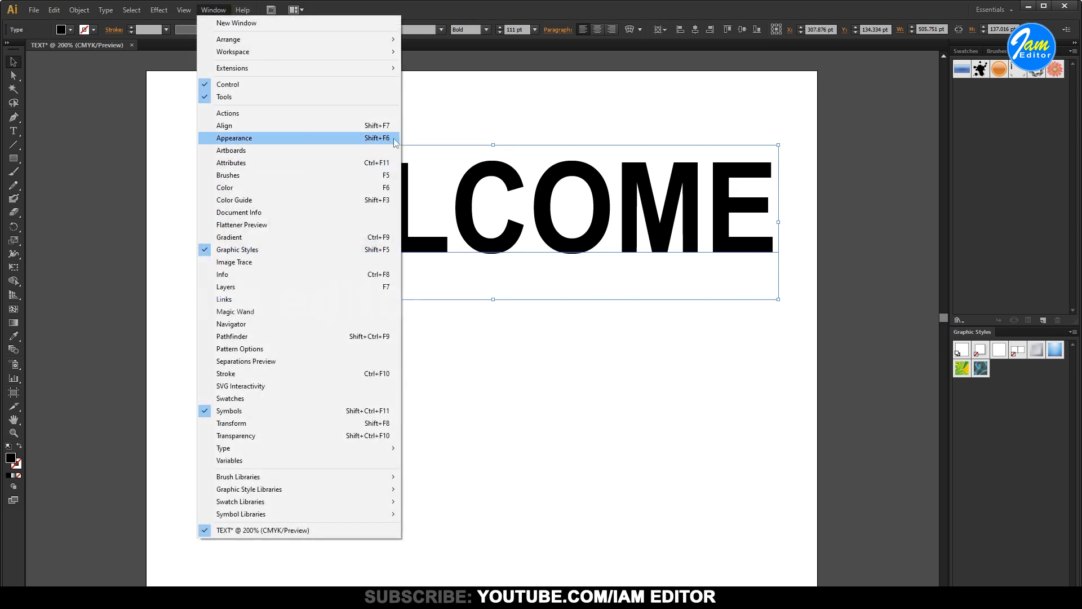
left_click(307, 141)
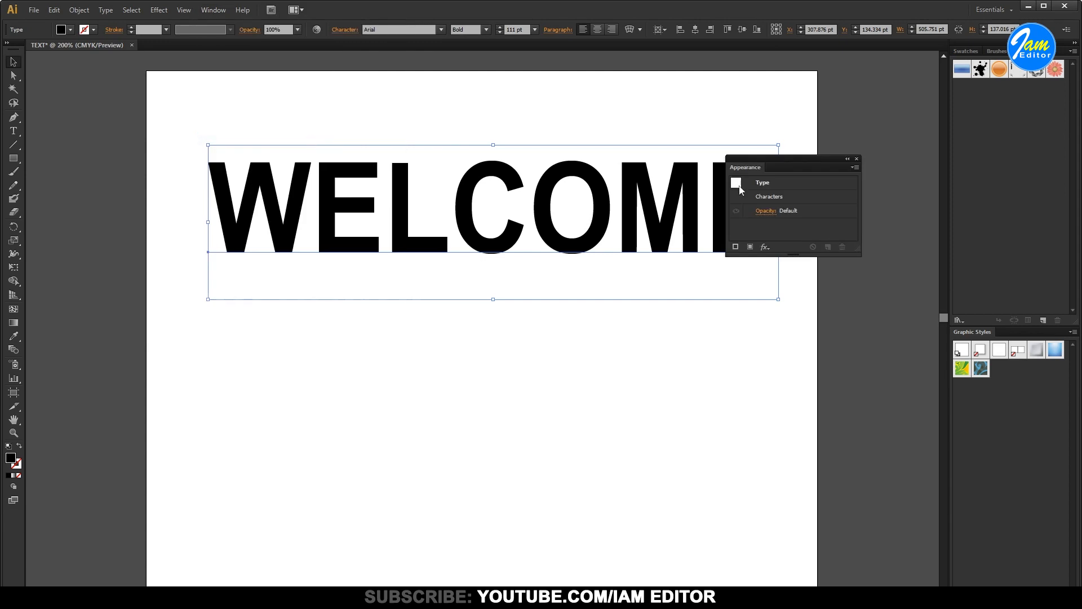
left_click_drag(809, 168, 883, 125)
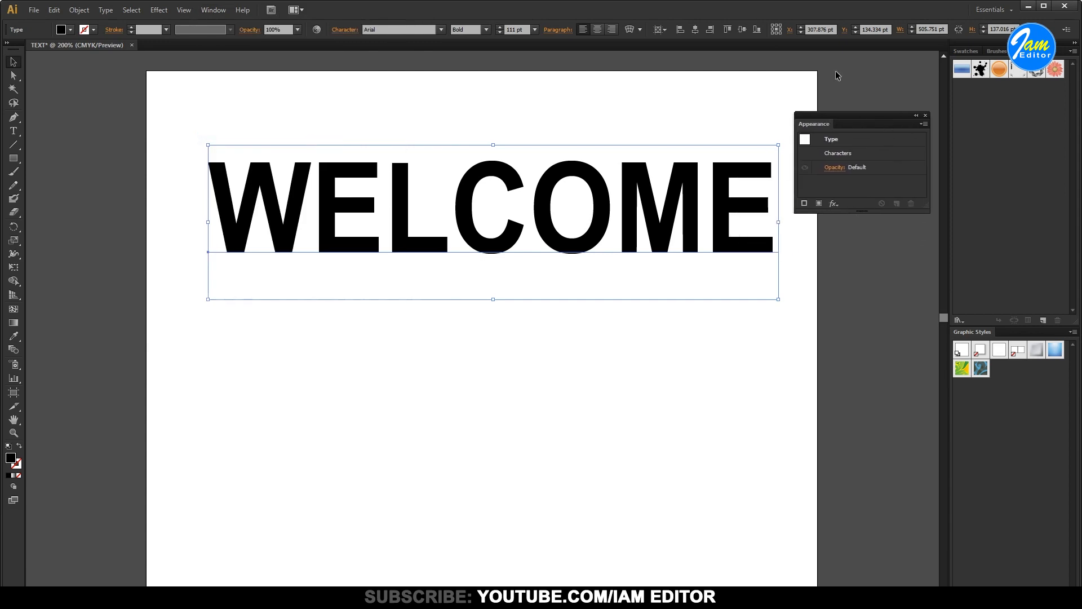
left_click(820, 204)
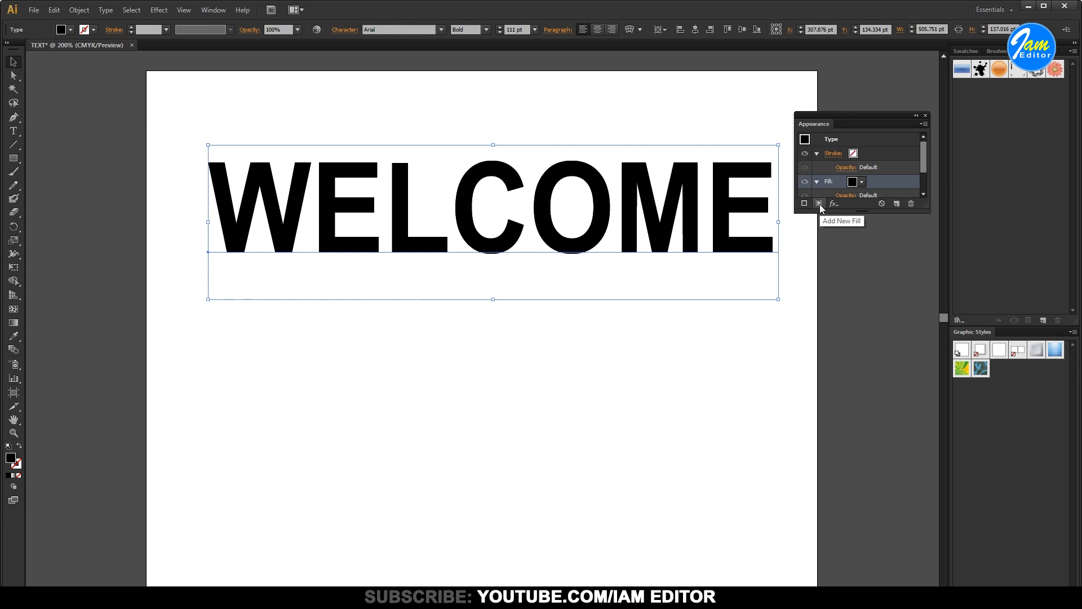
Try the White, Black and Orange, Yellow gradient swatches on the text's new fill, ending with White, Black
left_click_drag(925, 158, 923, 164)
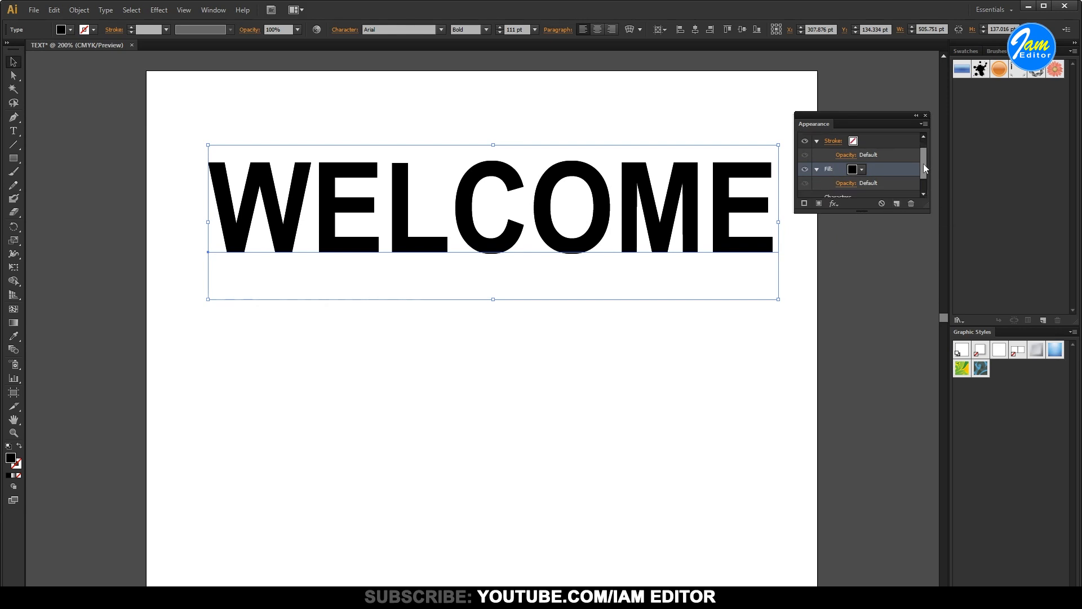
left_click(862, 170)
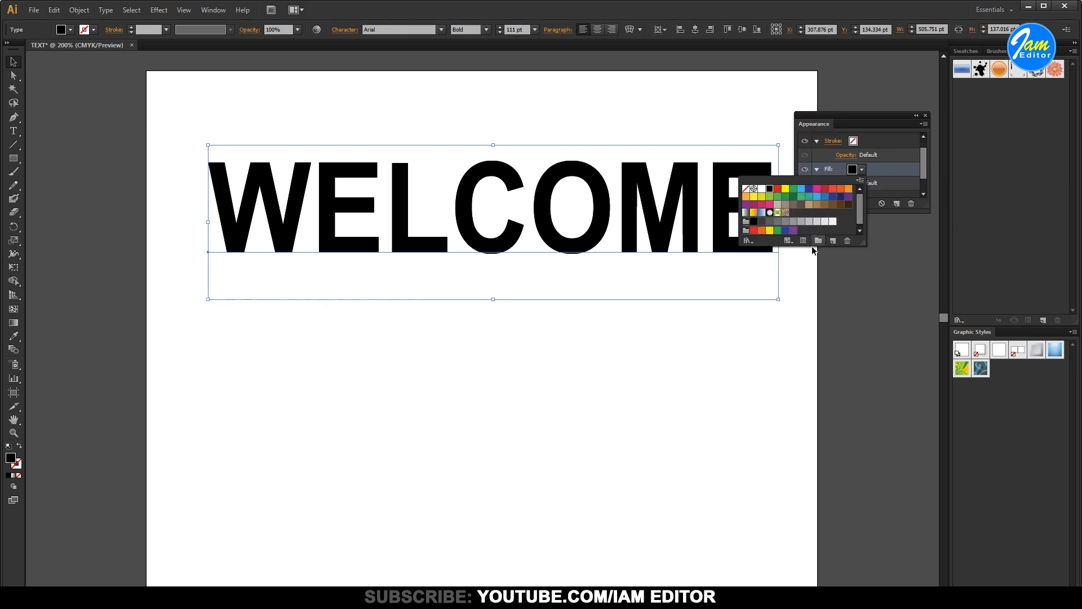
left_click(747, 217)
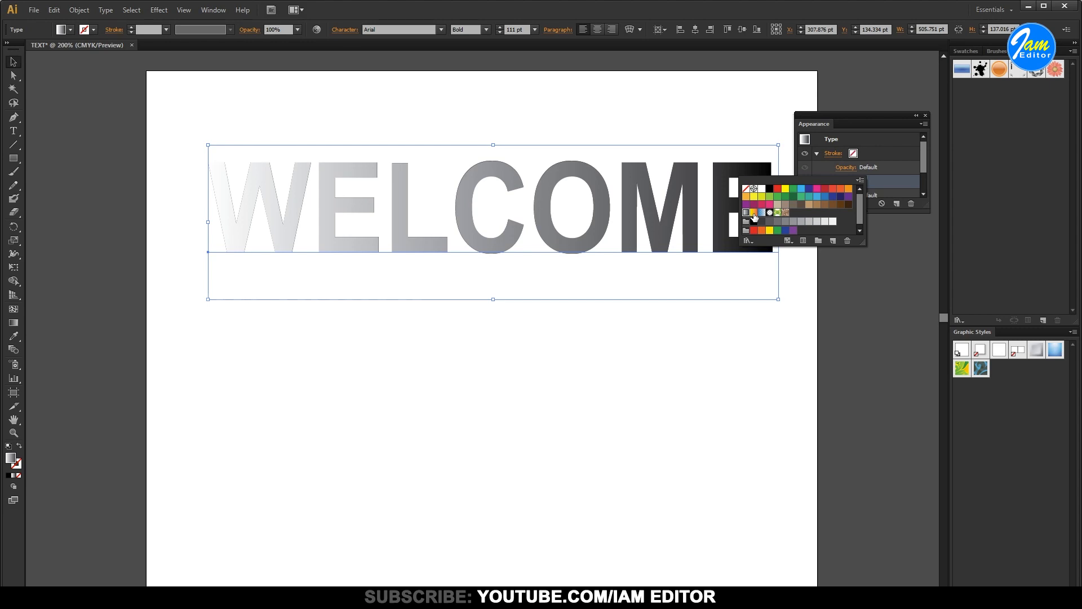
left_click(754, 215)
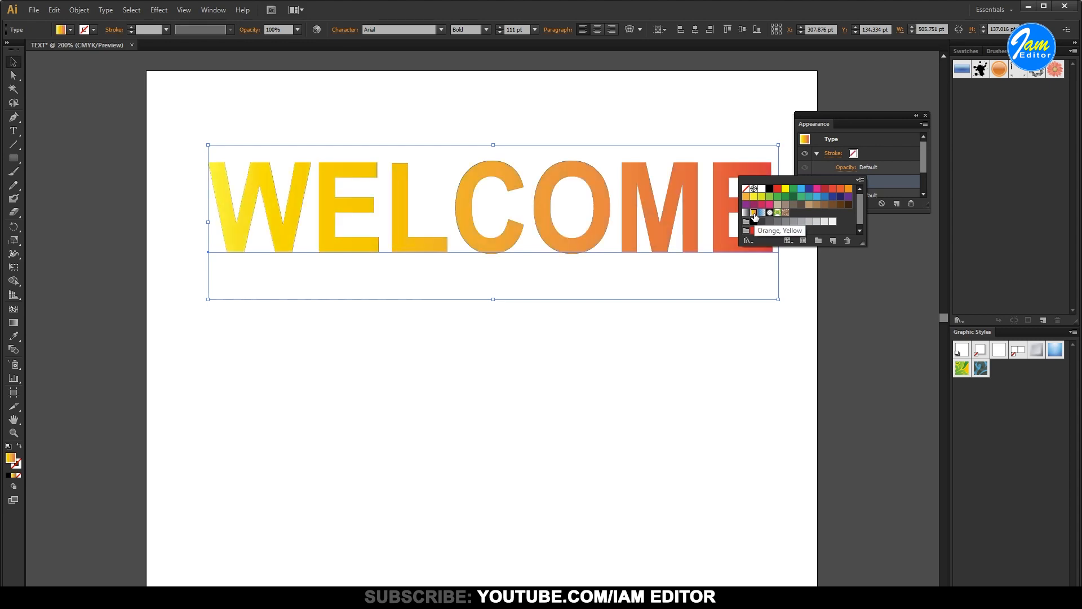
left_click(746, 213)
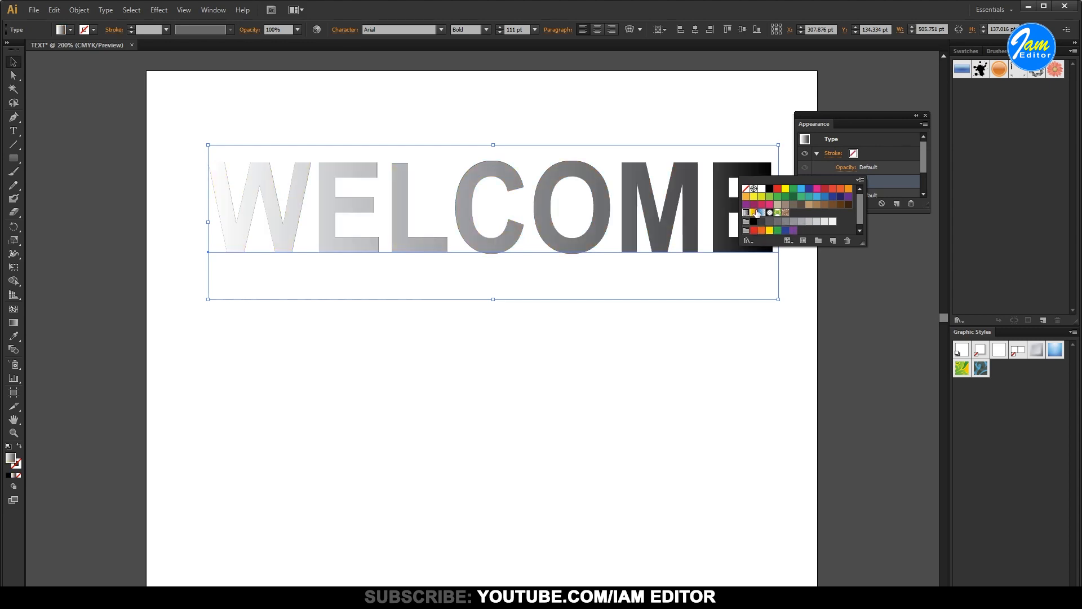
left_click(893, 147)
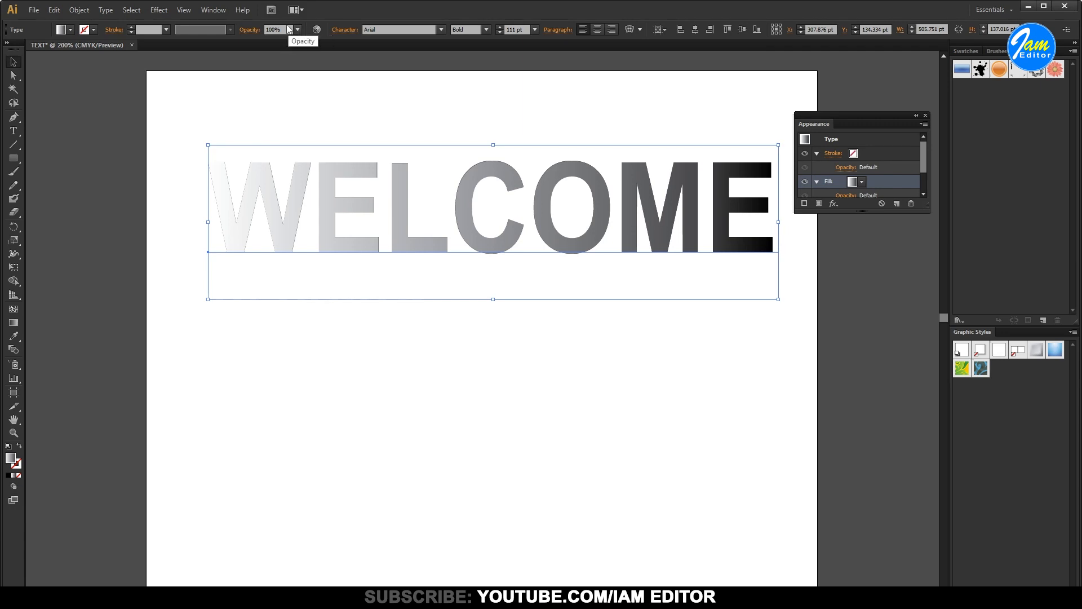
Recolor the fill's linear gradient, with red at the start stop and yellow-green C=20 M=0 Y=100 K=0 at the end stop
left_click(213, 9)
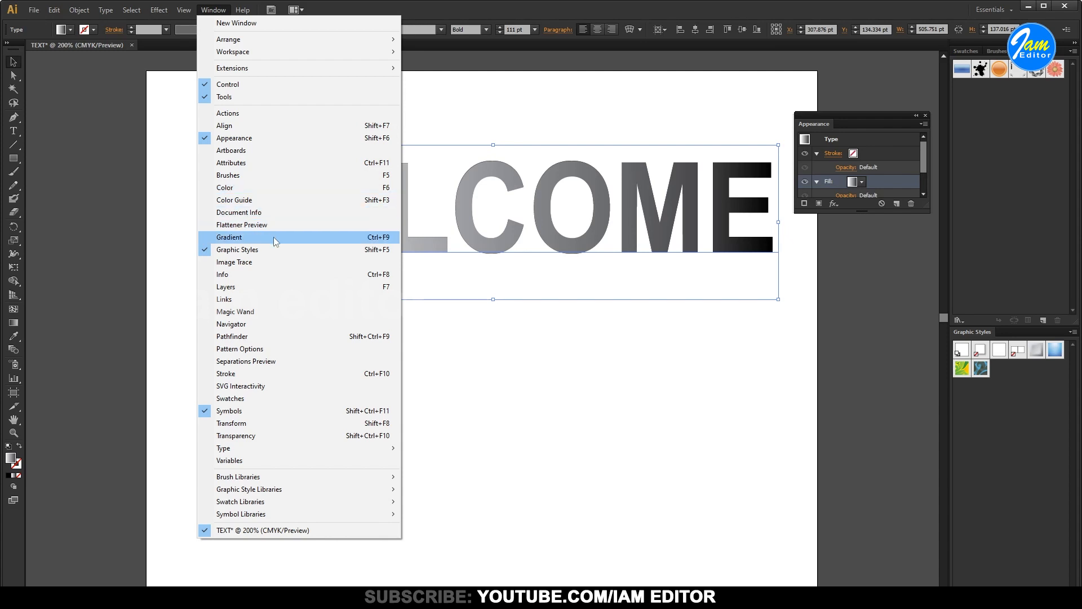
left_click(342, 238)
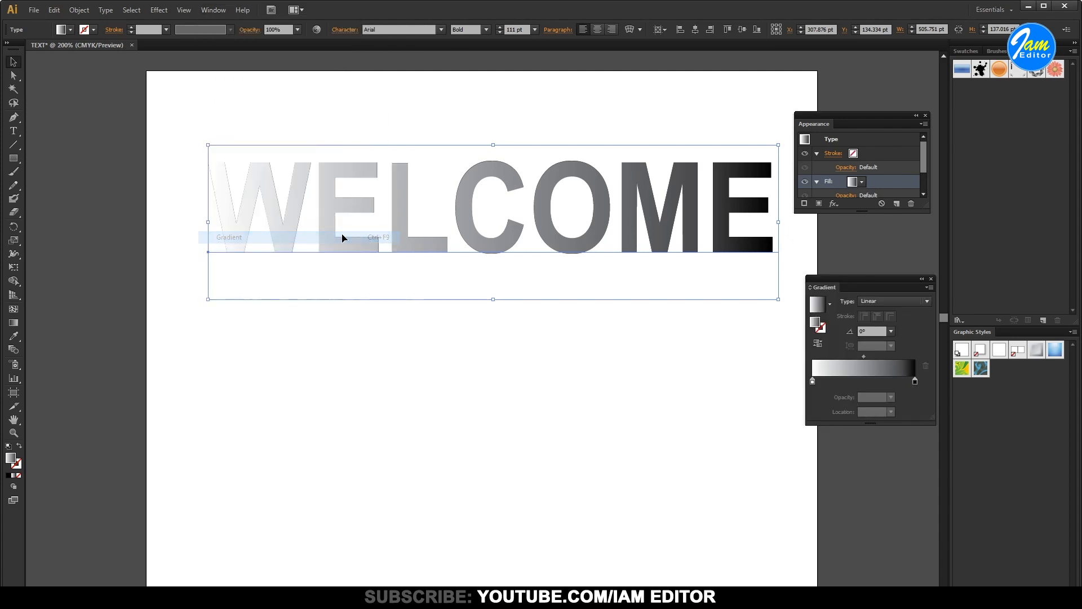
left_click(813, 382)
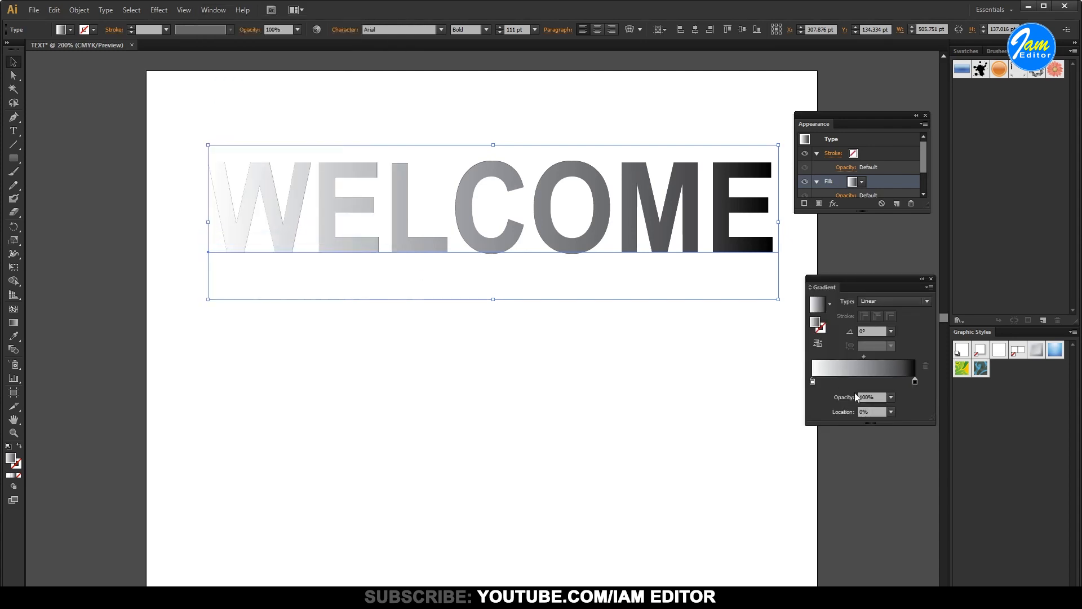
double_click(812, 381)
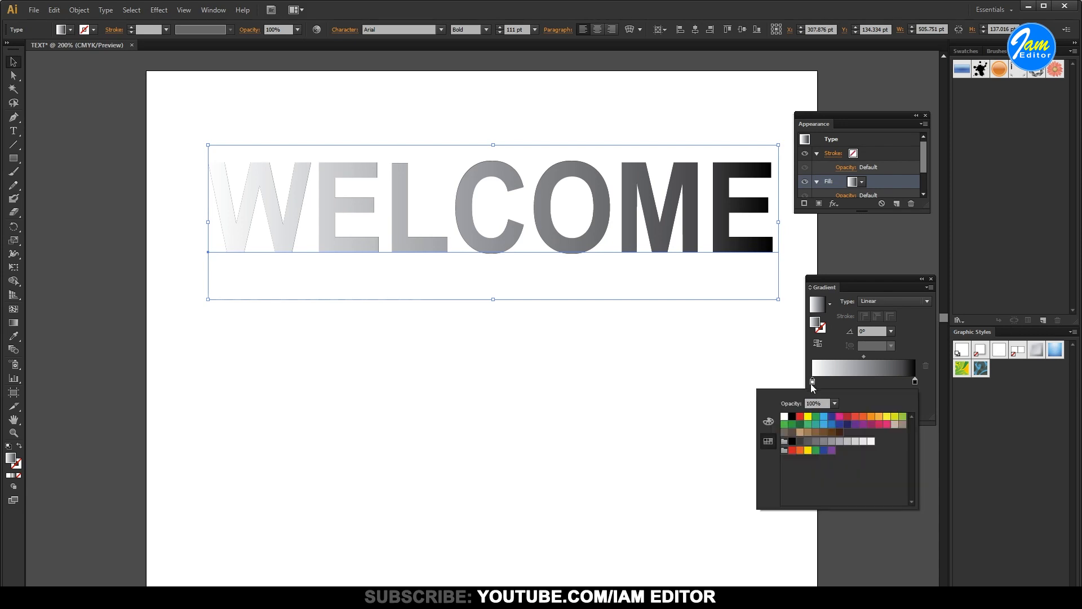
left_click(801, 417)
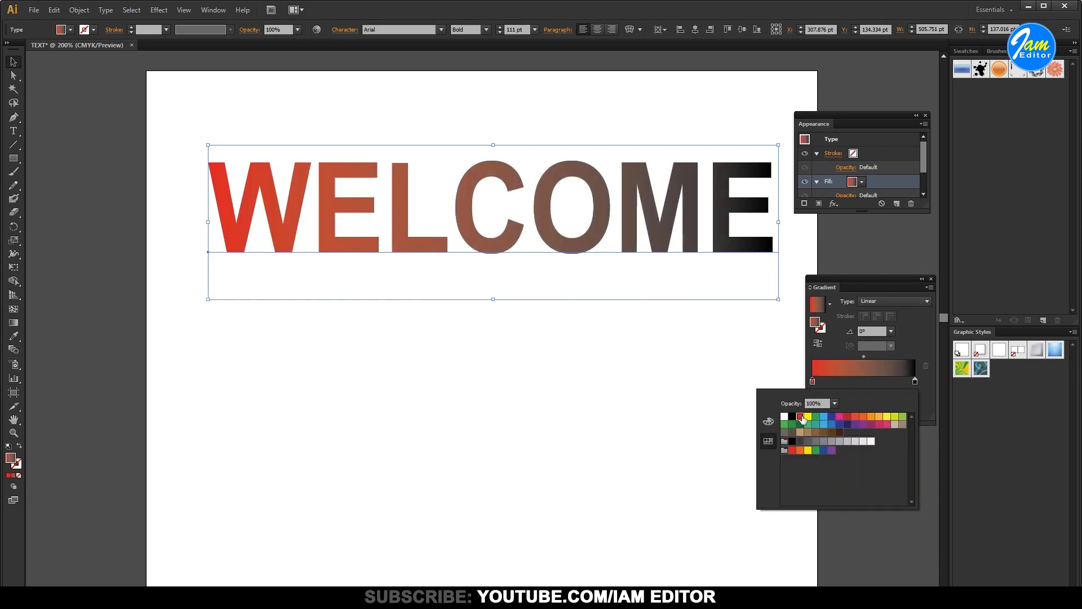
left_click(916, 383)
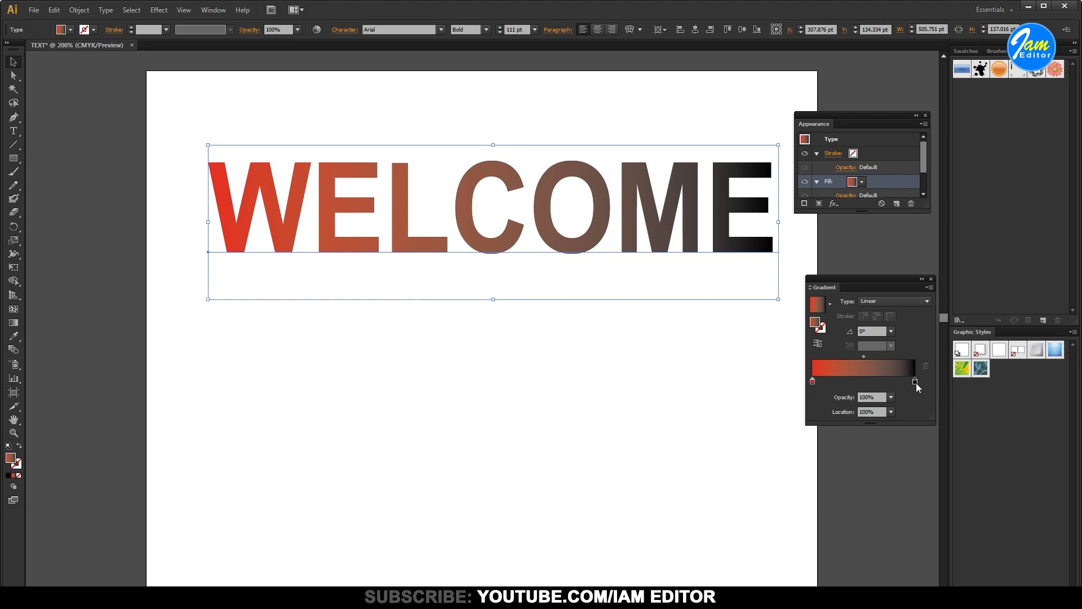
double_click(916, 384)
left_click(895, 418)
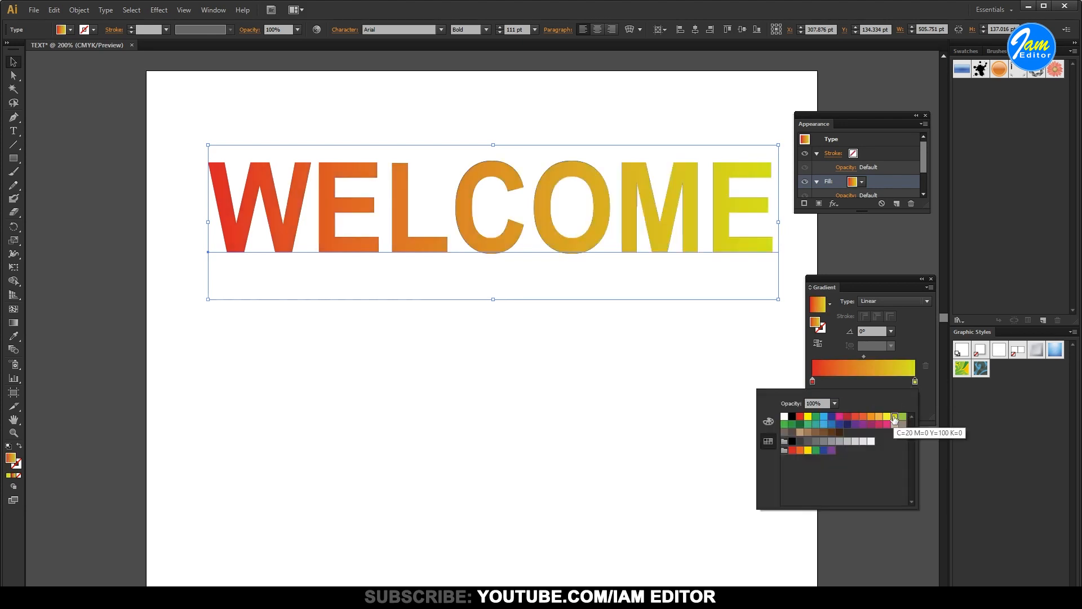
left_click(884, 243)
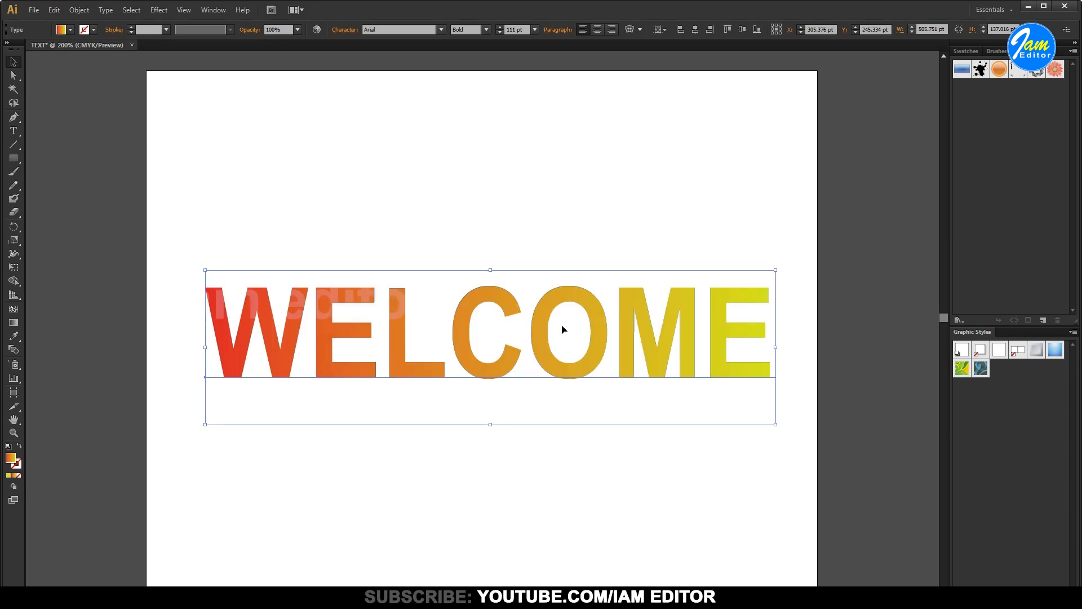
Reopen the WELCOME text's appearance settings and apply the Orange, Yellow gradient swatch to its fill
left_click(214, 10)
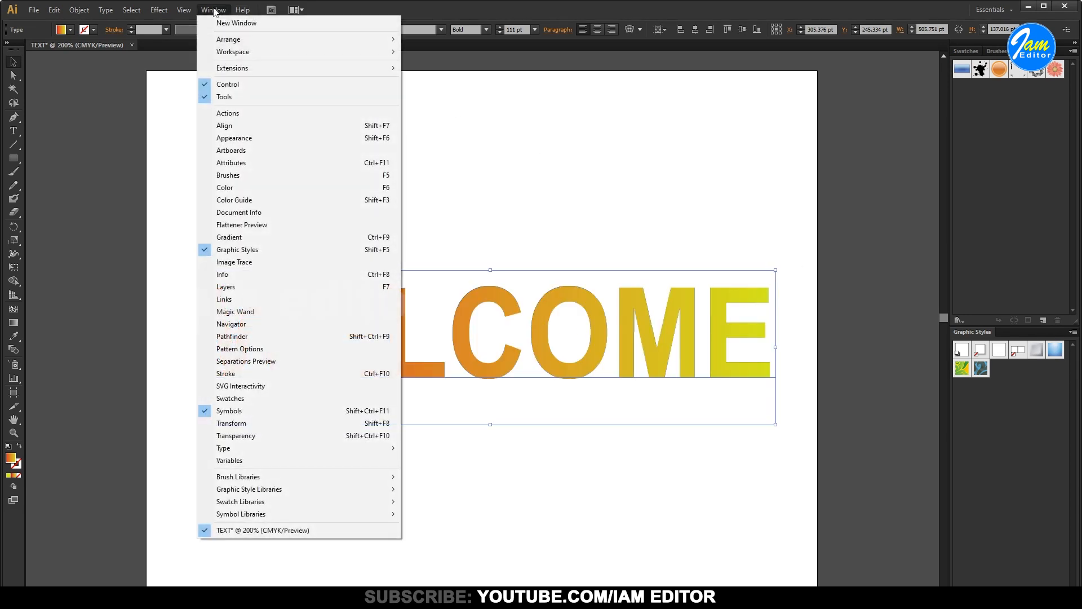
left_click(257, 138)
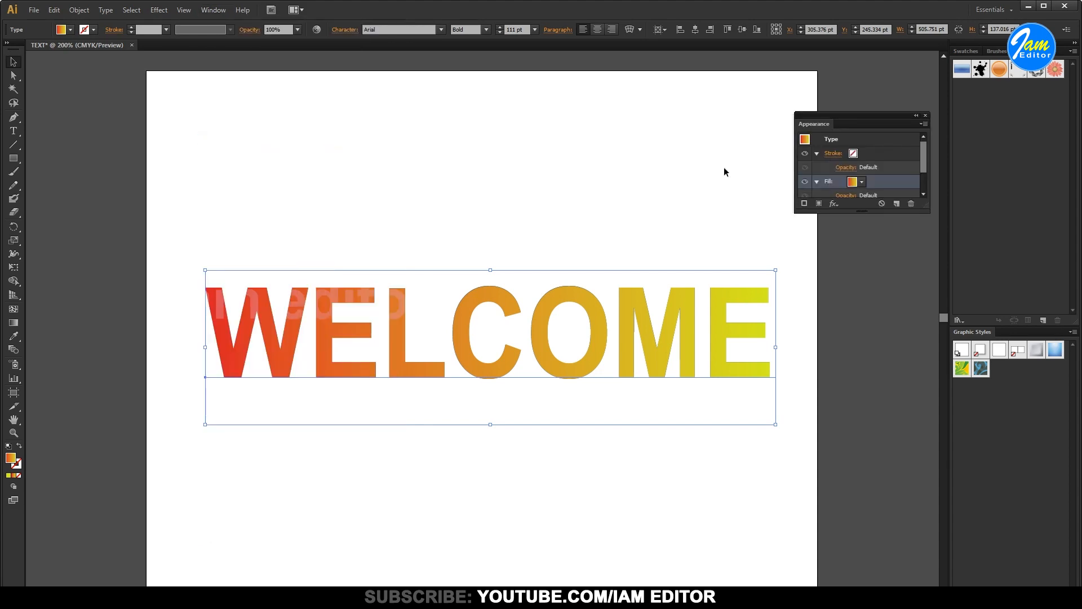
left_click(863, 182)
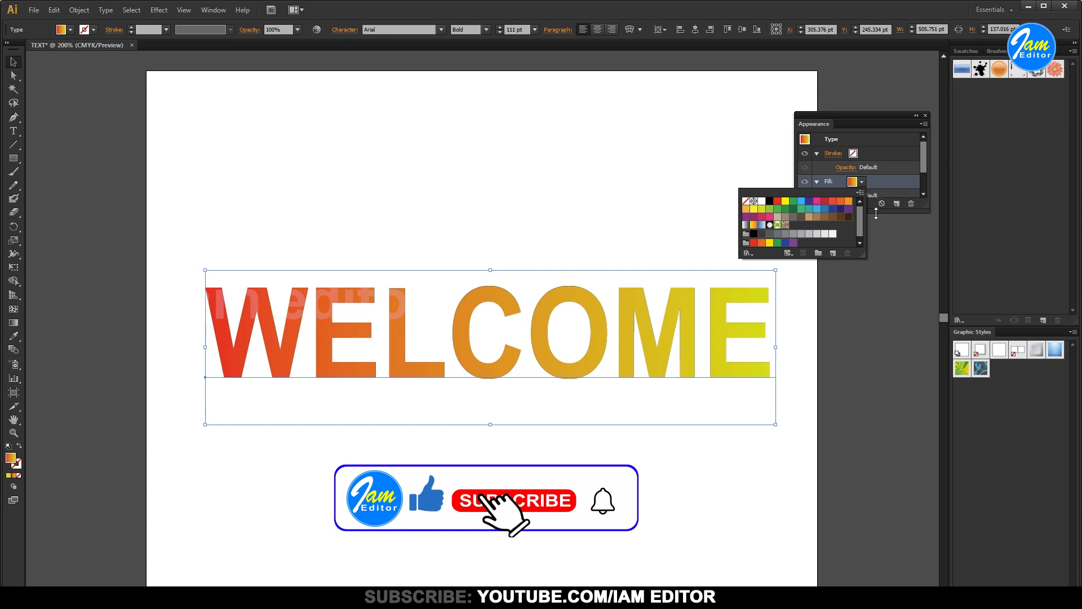
left_click(754, 225)
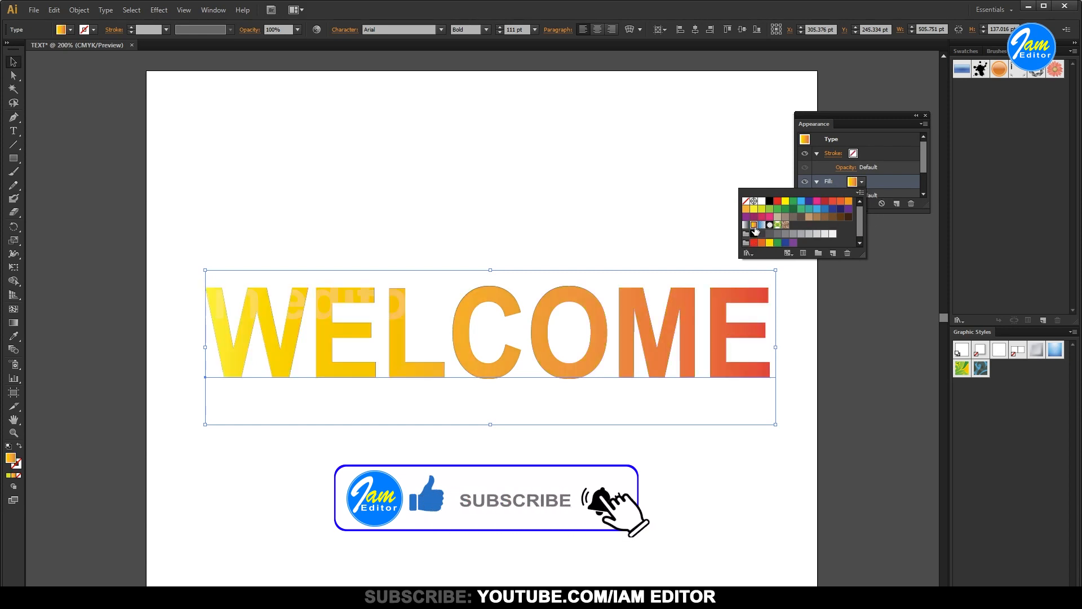
Open the Water gradient library and try several of its swatches on the WELCOME fill, ending with a pale blue to dark teal gradient
left_click(748, 253)
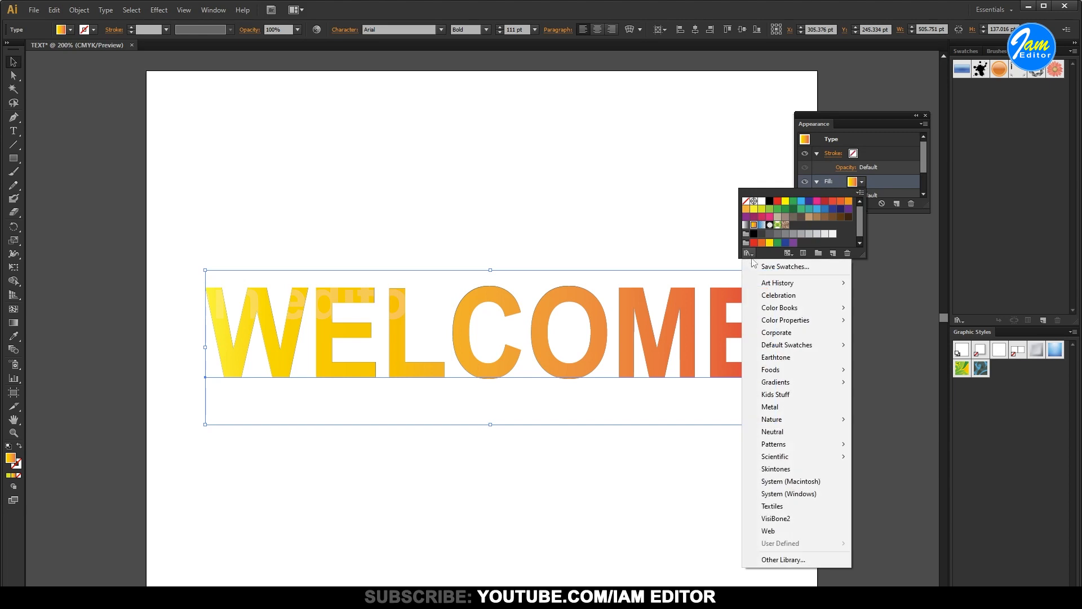
mouse_move(810, 386)
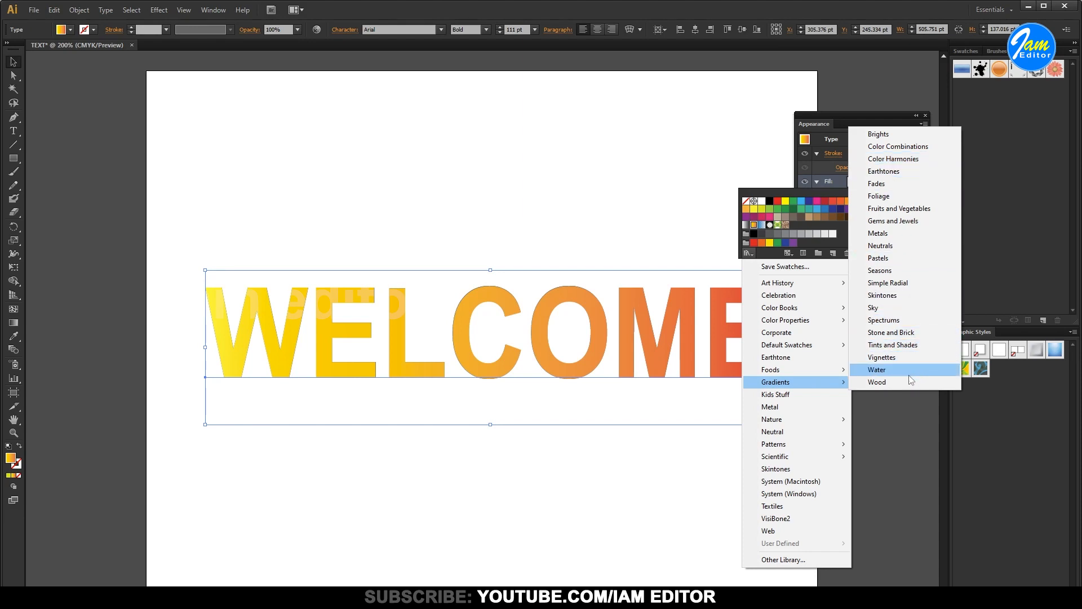
left_click(877, 370)
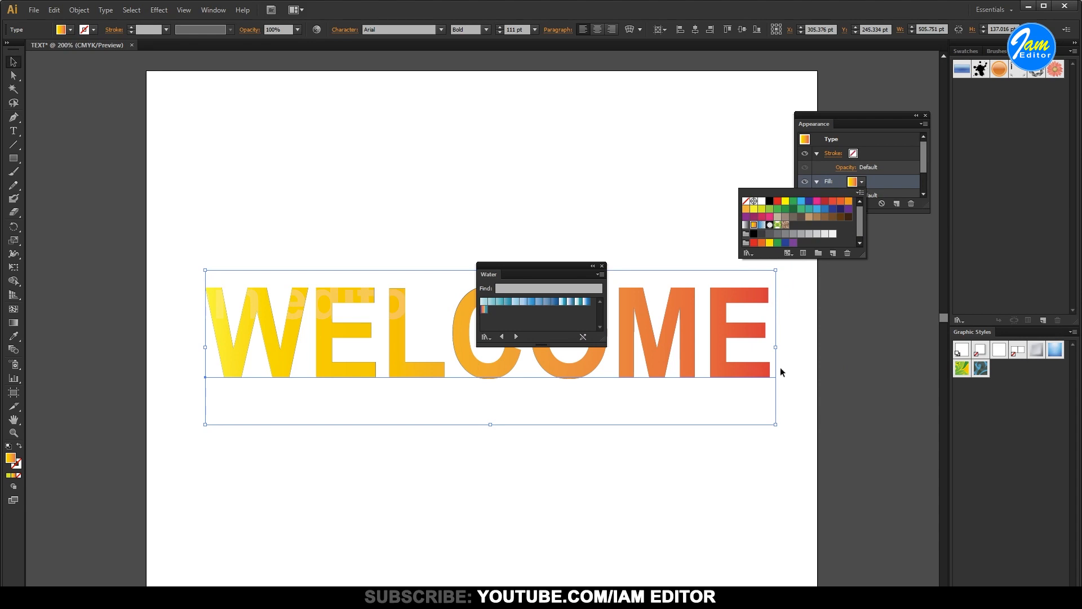
left_click(499, 308)
left_click(508, 302)
left_click(516, 302)
left_click(524, 302)
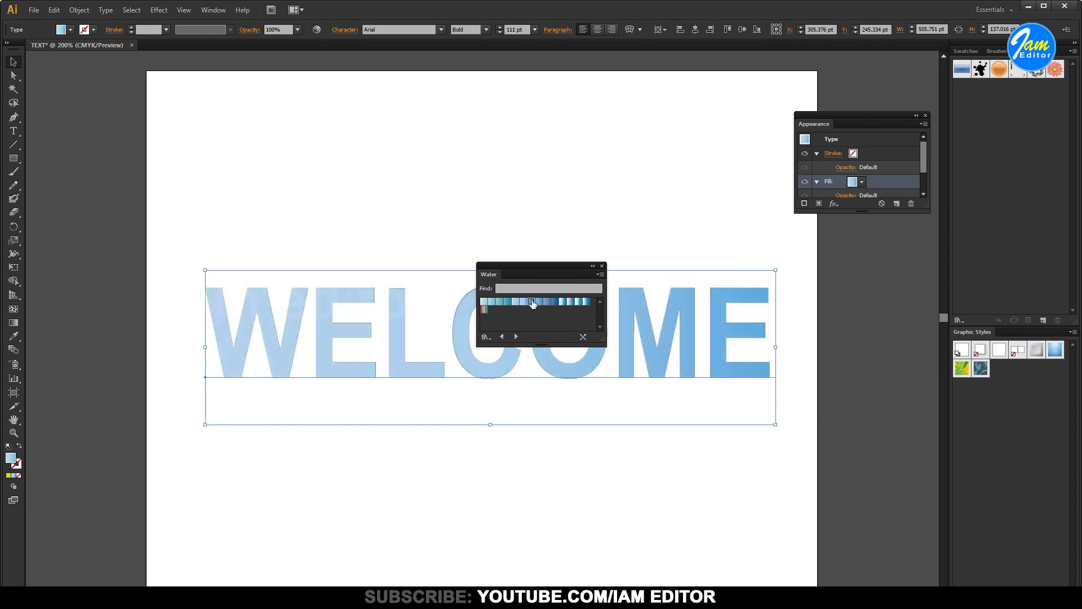
left_click(531, 302)
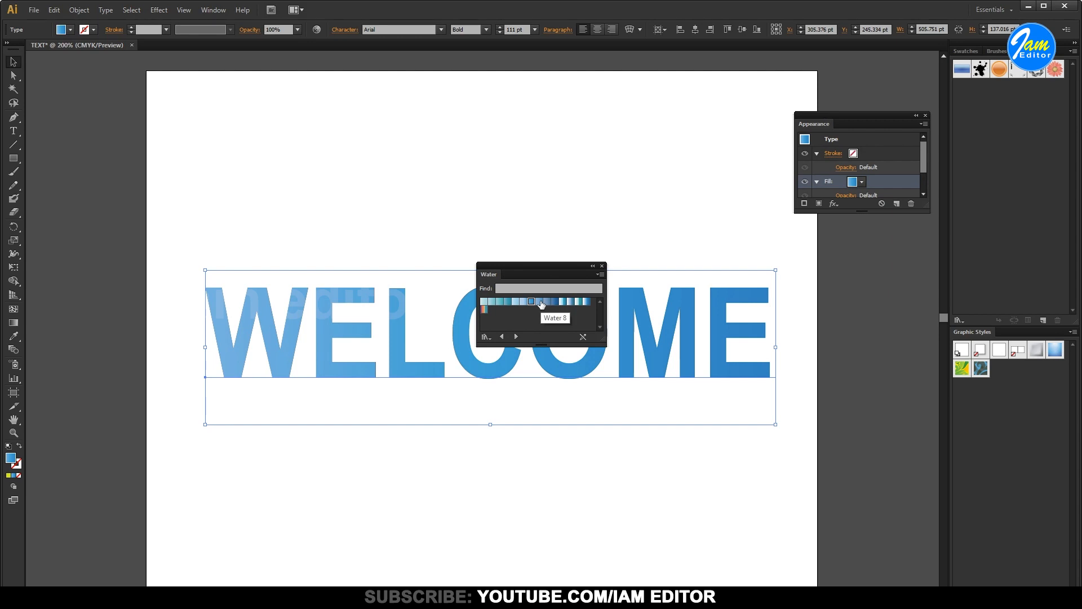
left_click(562, 302)
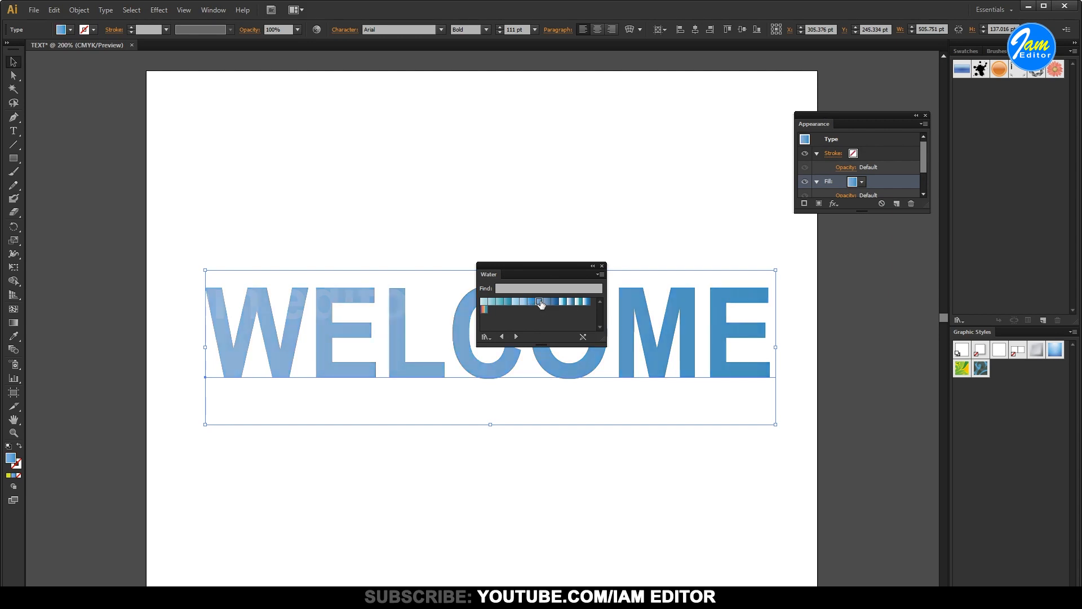
left_click(569, 303)
left_click(576, 304)
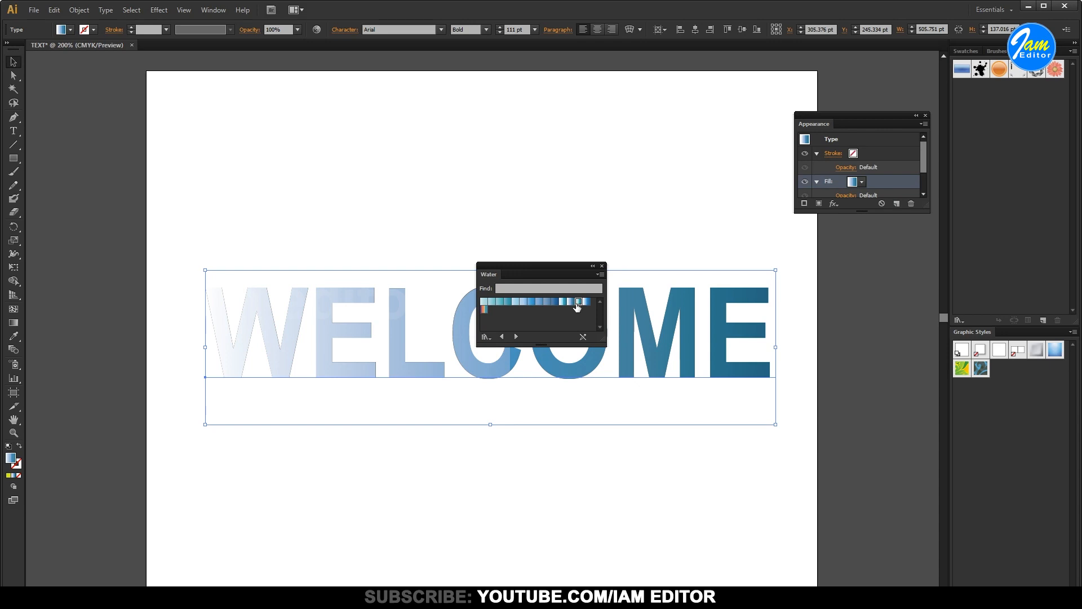
Try more blue swatches from the Water library on the WELCOME fill, ending with a teal gradient, and close the library
left_click(584, 303)
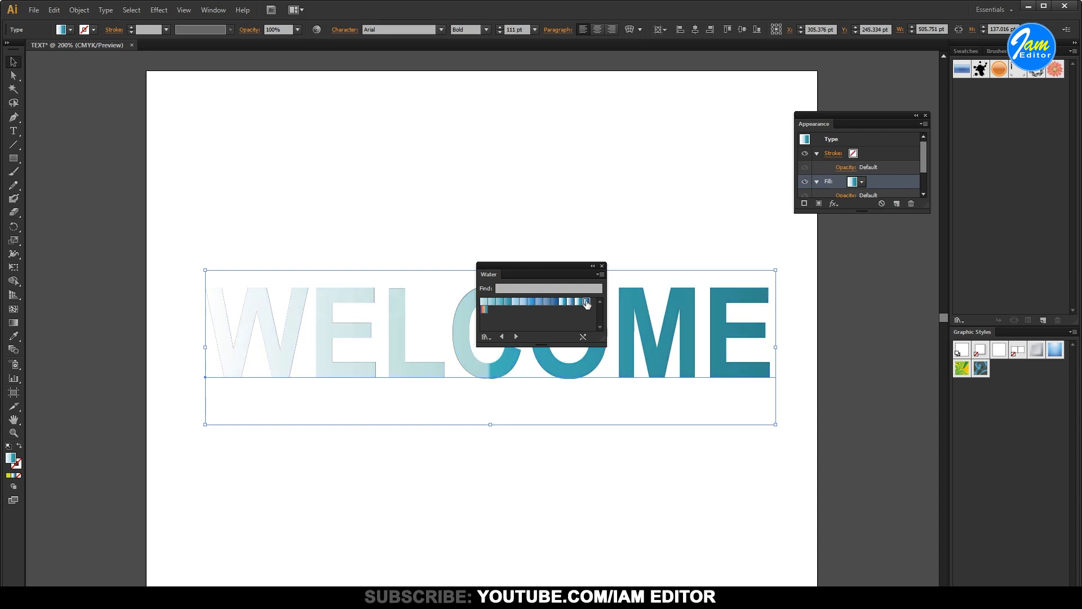
left_click(547, 303)
left_click(516, 303)
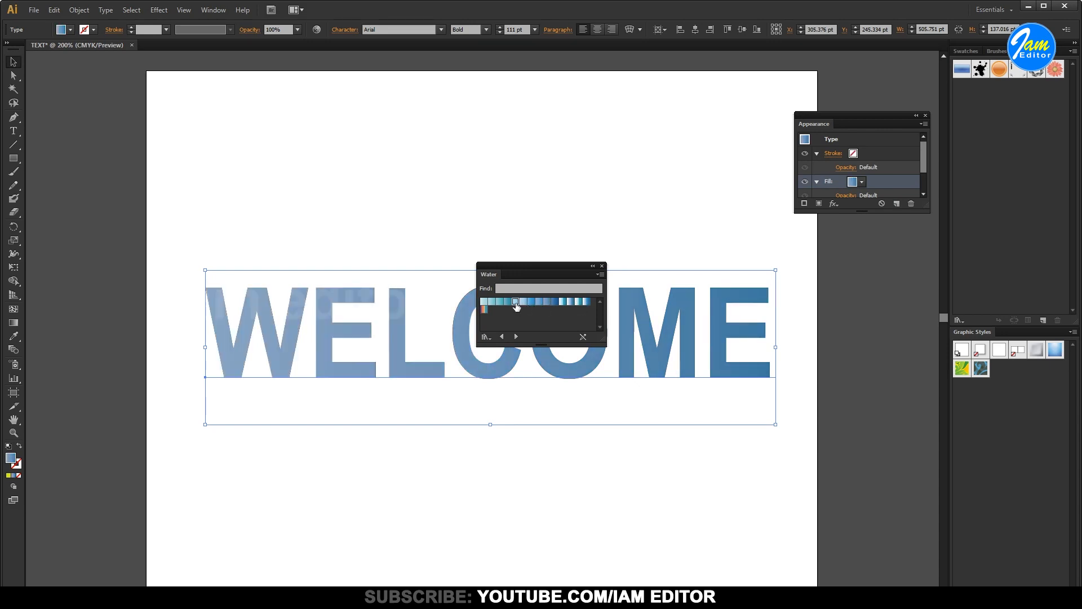
left_click(507, 303)
left_click(516, 304)
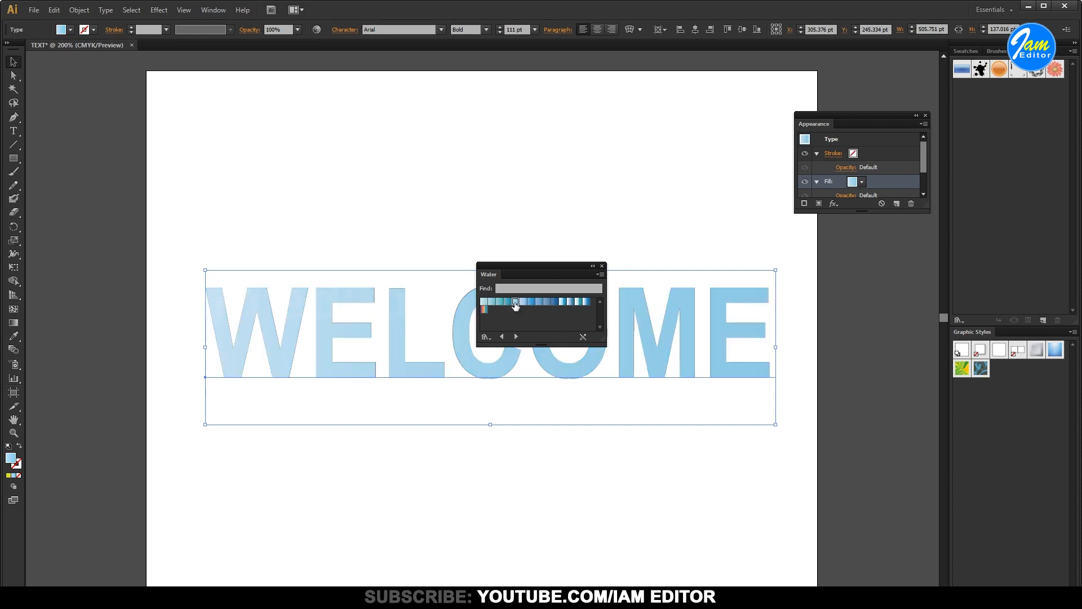
left_click(509, 303)
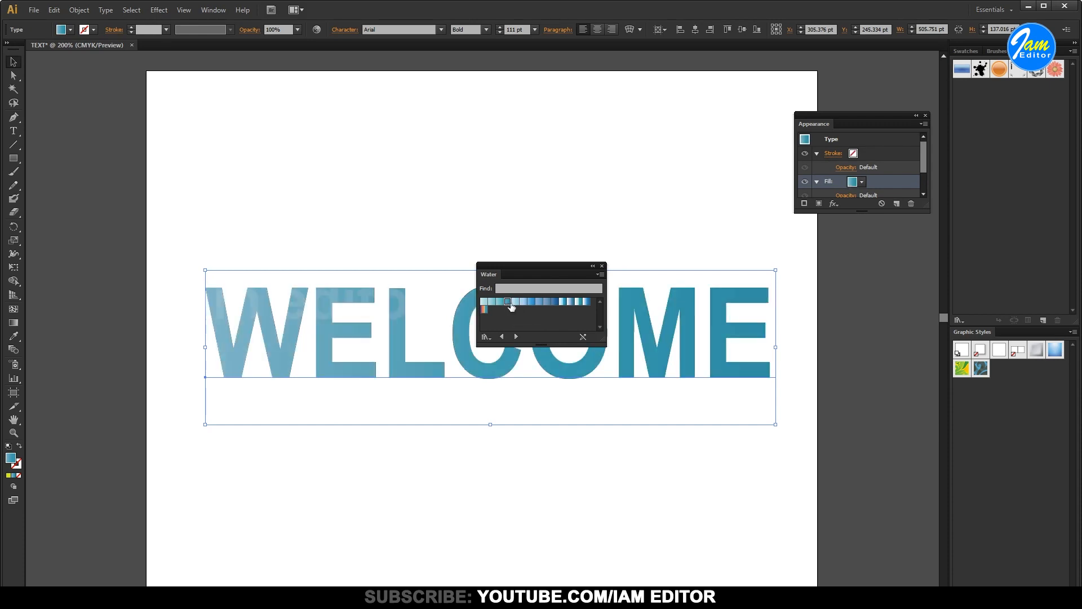
left_click(603, 265)
Apply the White, Black gradient swatch to the WELCOME fill and open the gradient settings
left_click(862, 182)
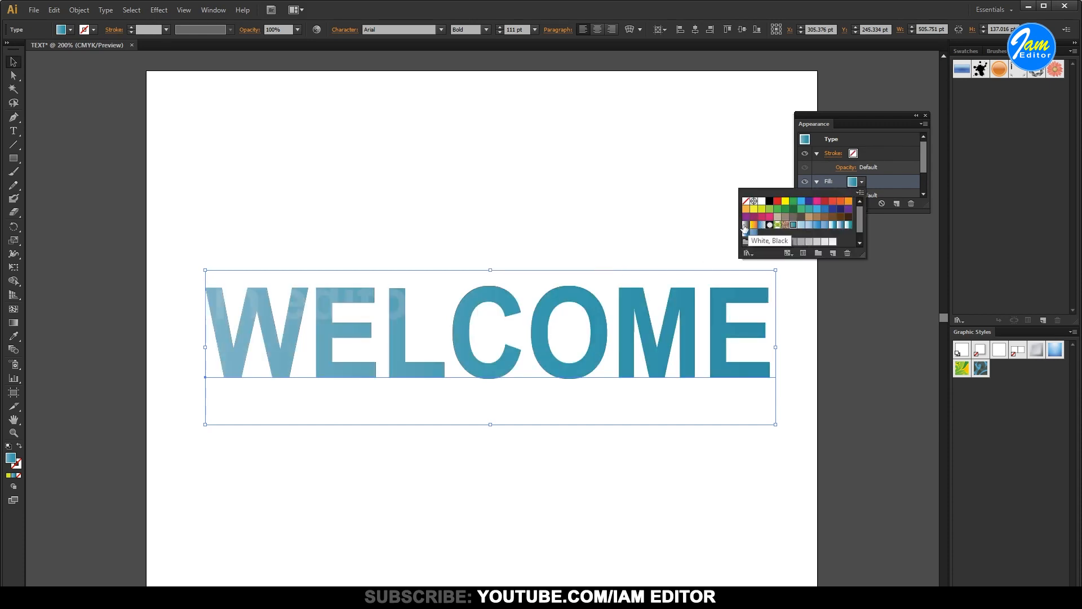
left_click(745, 226)
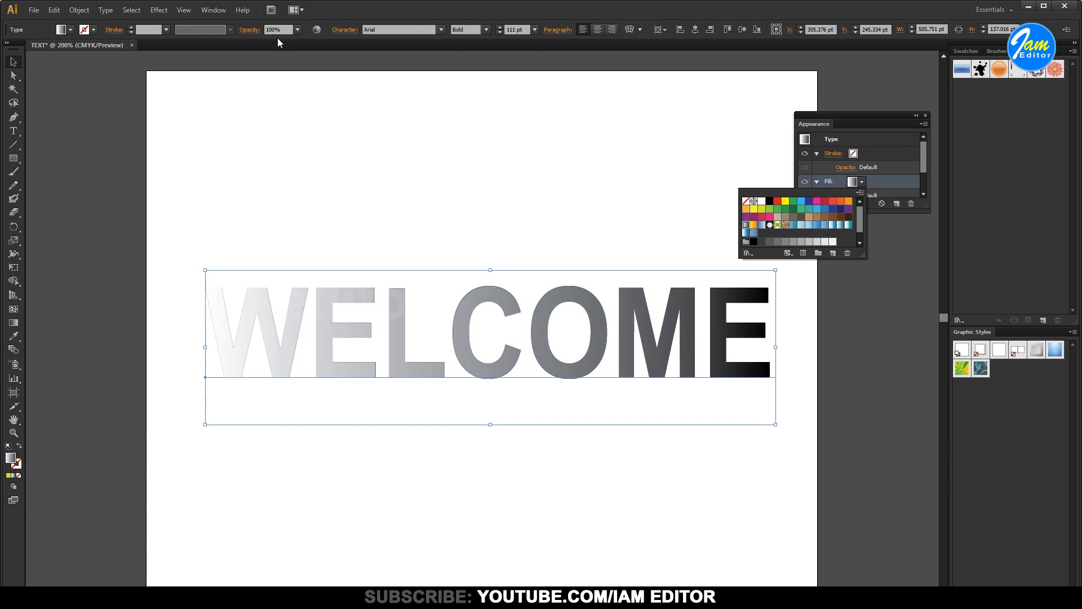
left_click(217, 12)
left_click(217, 12)
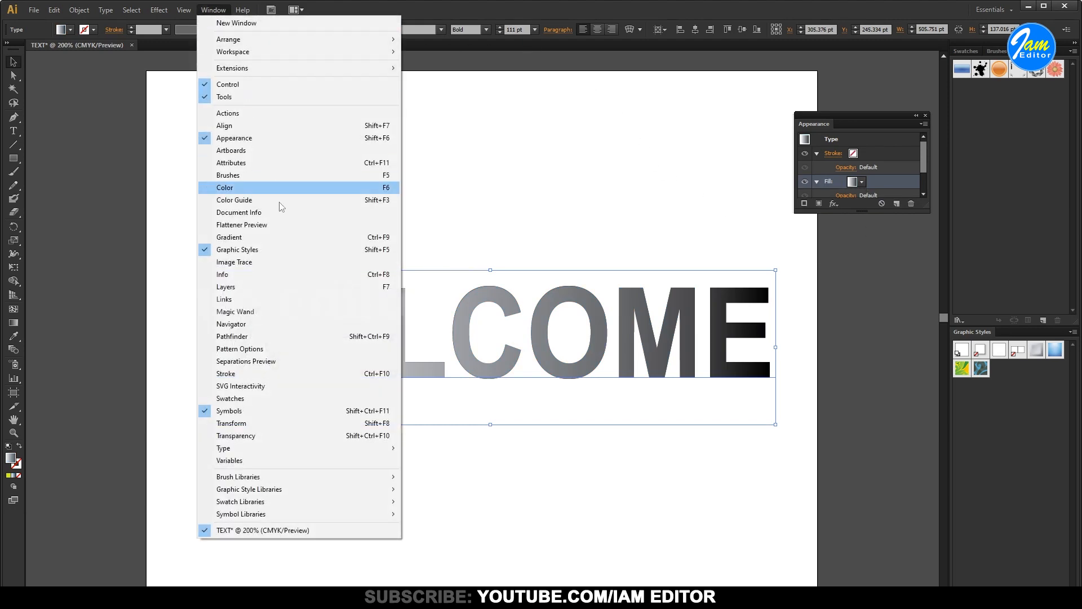
left_click(280, 238)
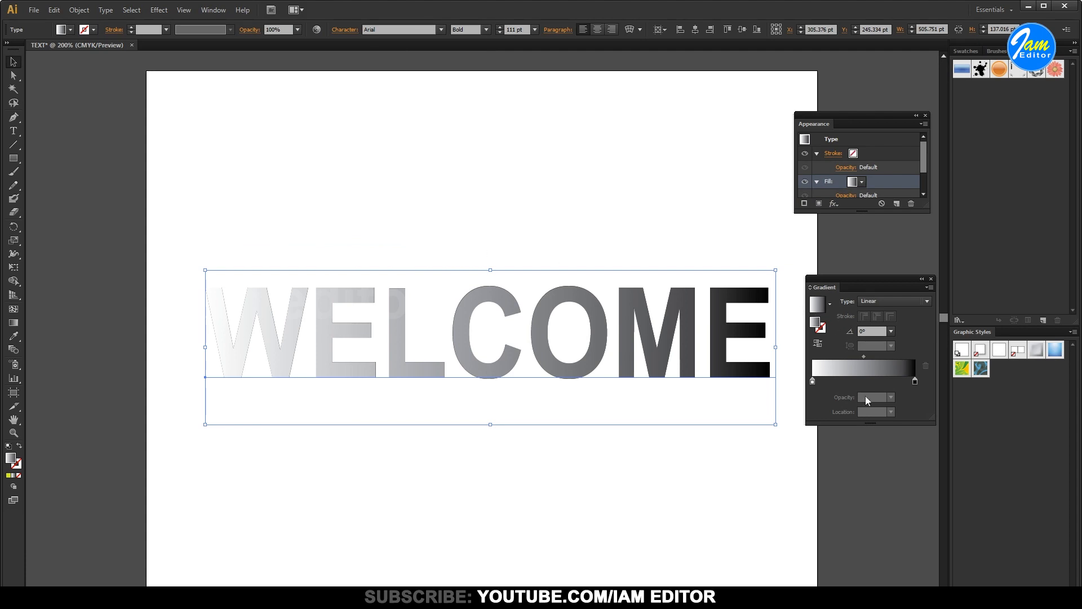
Recolor the fill's linear gradient with yellow at the start stop and pink at the end stop
left_click(813, 381)
double_click(813, 382)
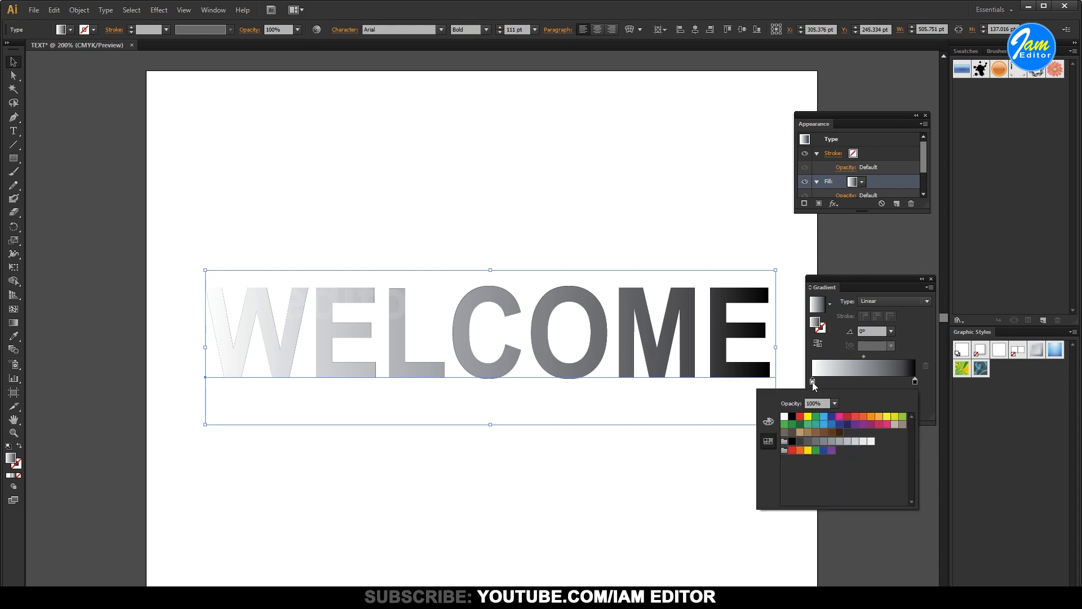
left_click(808, 416)
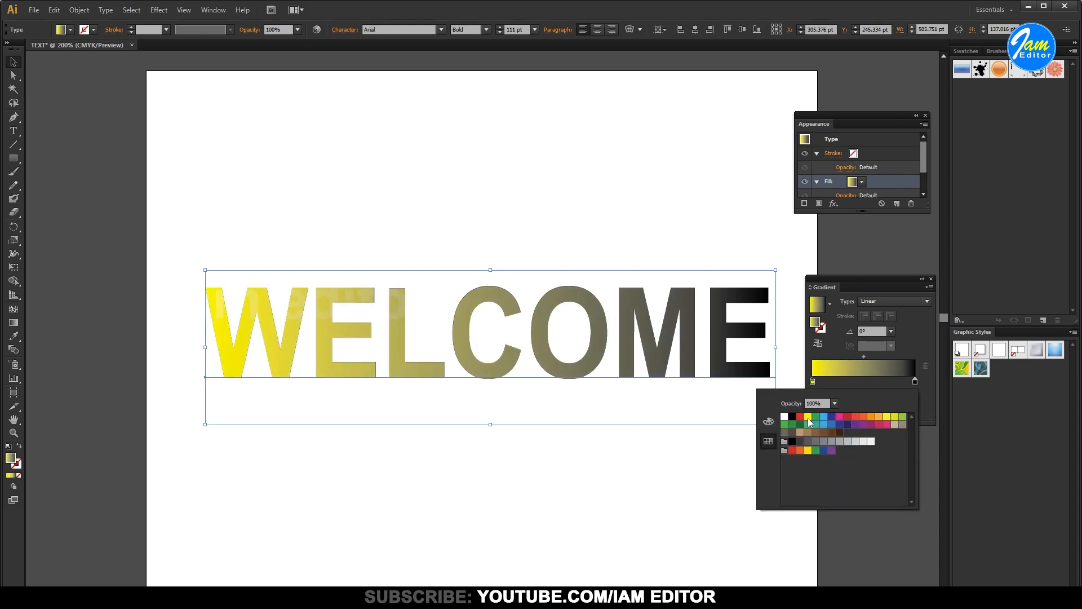
left_click(914, 381)
double_click(914, 381)
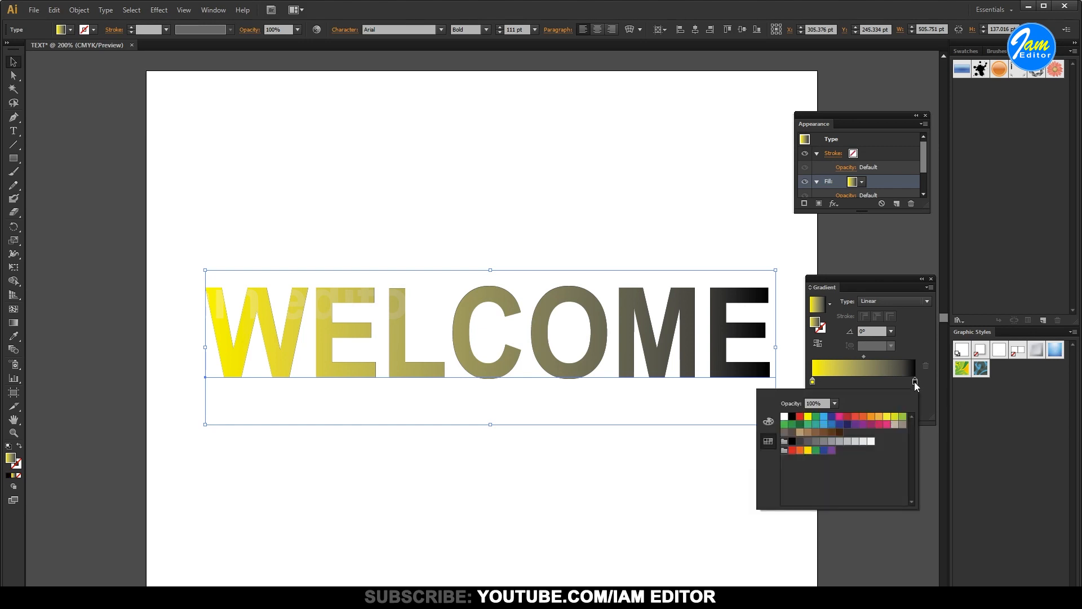
left_click(887, 424)
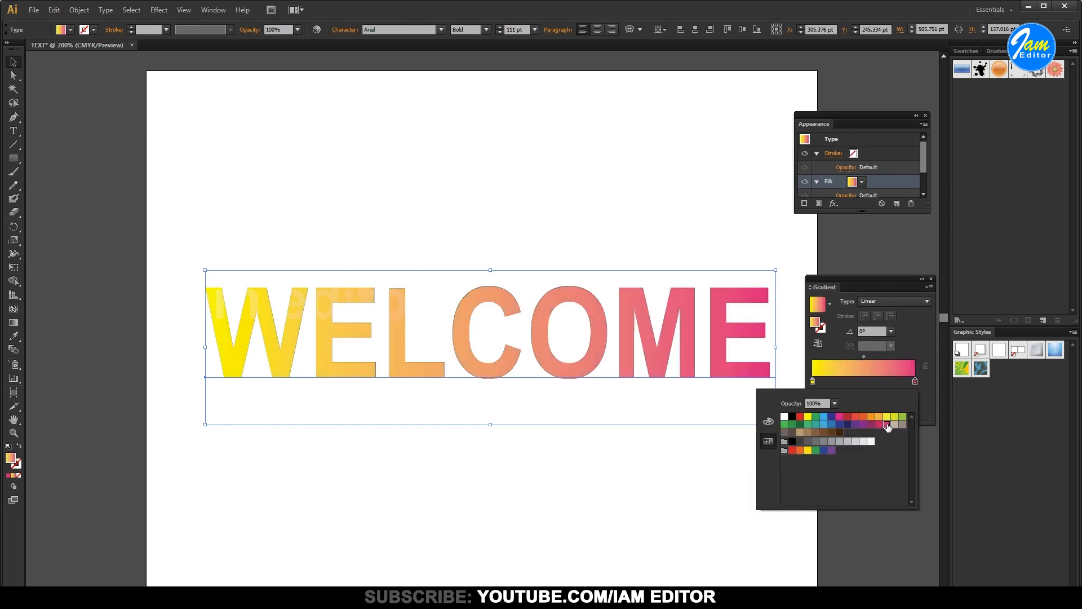
Add a gradient stop at 50% and try black and yellow on it, ending with light blue
left_click(864, 381)
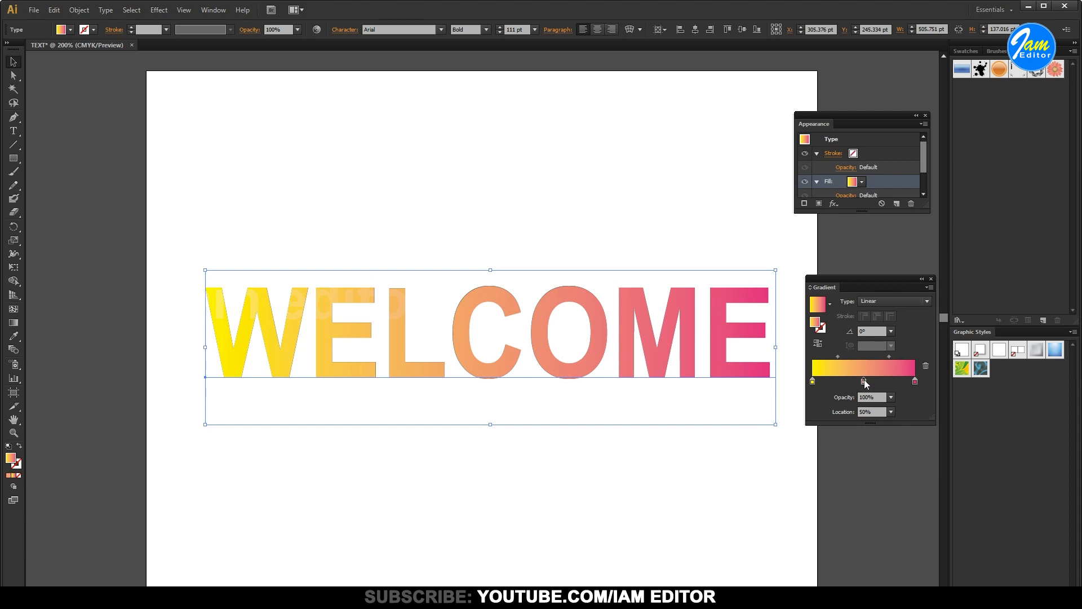
double_click(864, 381)
left_click(793, 417)
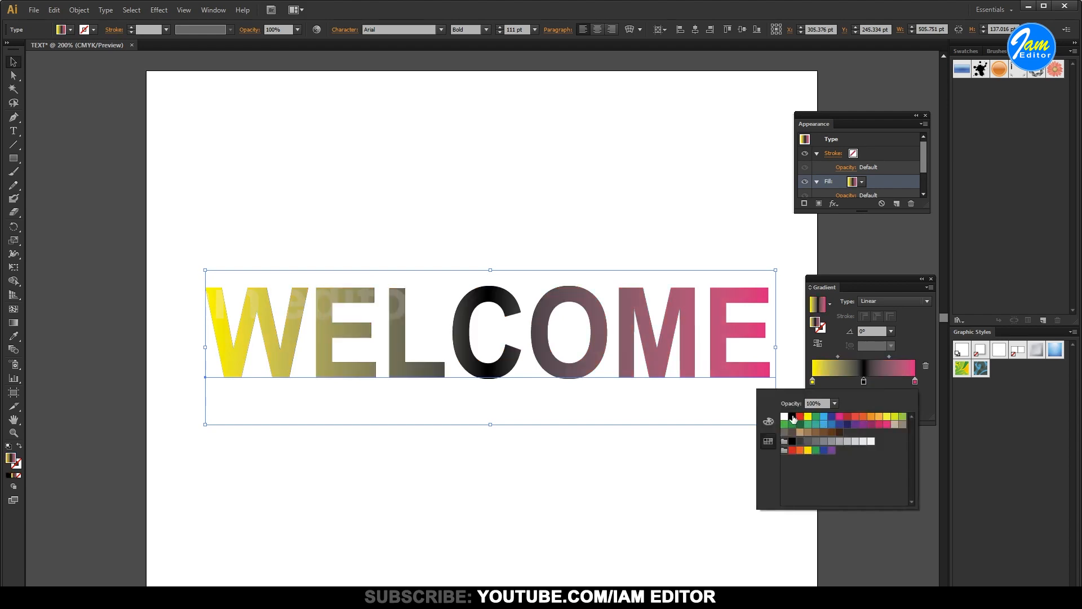
left_click(808, 416)
left_click(823, 417)
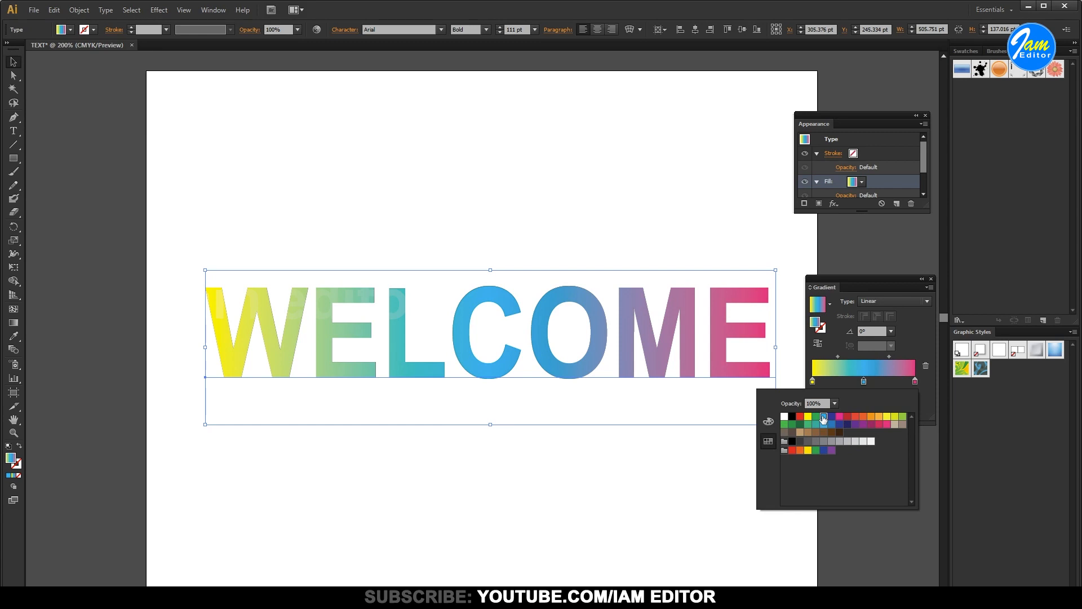
left_click(864, 282)
Set the gradient angle to 90° and slide the pink stop to about 76% and the blue stop toward the yellow end
left_click(891, 331)
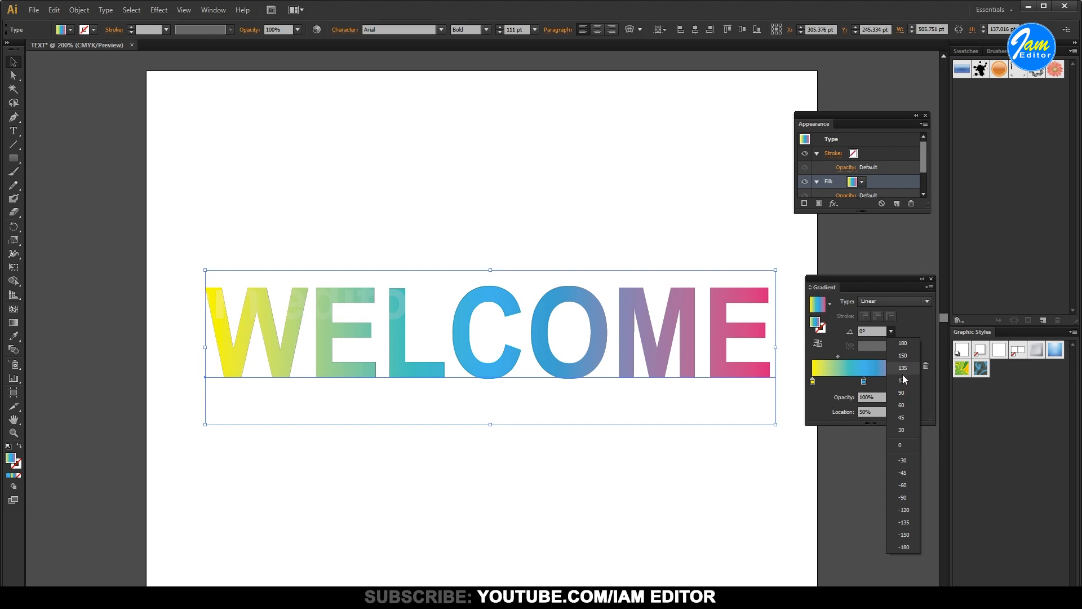
left_click(901, 393)
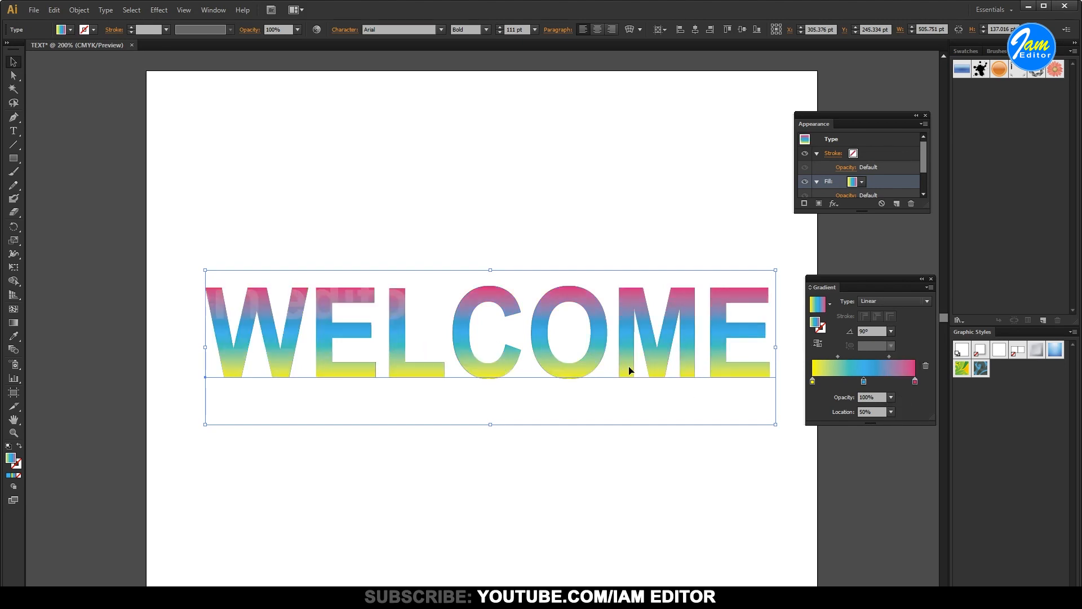
left_click_drag(864, 382, 891, 384)
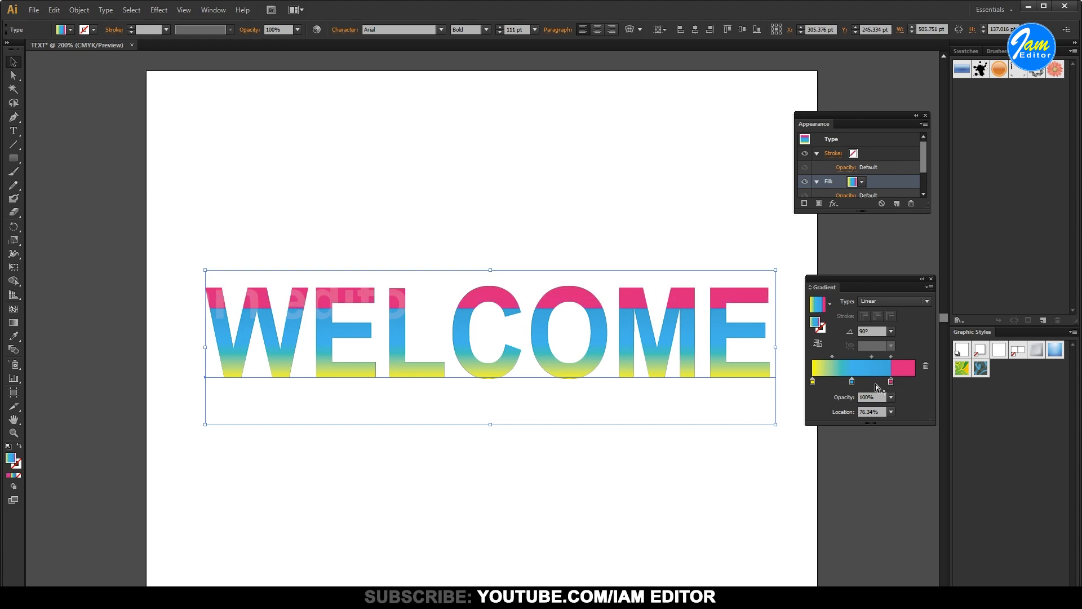
mouse_move(851, 382)
left_mouse_down()
mouse_move(836, 382)
mouse_move(844, 387)
left_mouse_up()
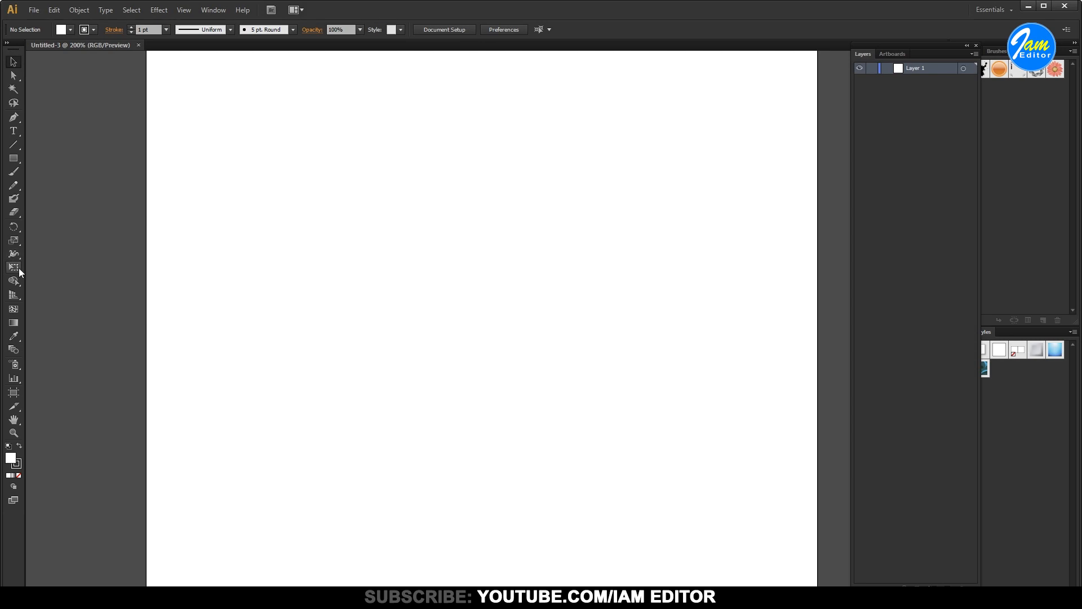
Add the text WELCOME with the Type tool on the blank artboard of the new document
left_click(13, 131)
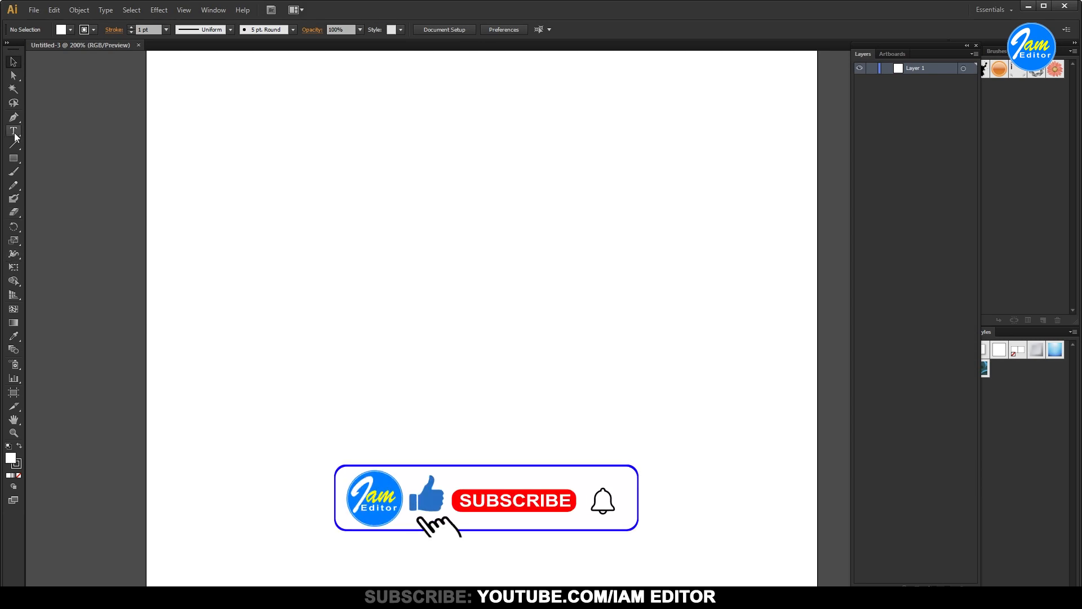
left_click(237, 311)
type("WE")
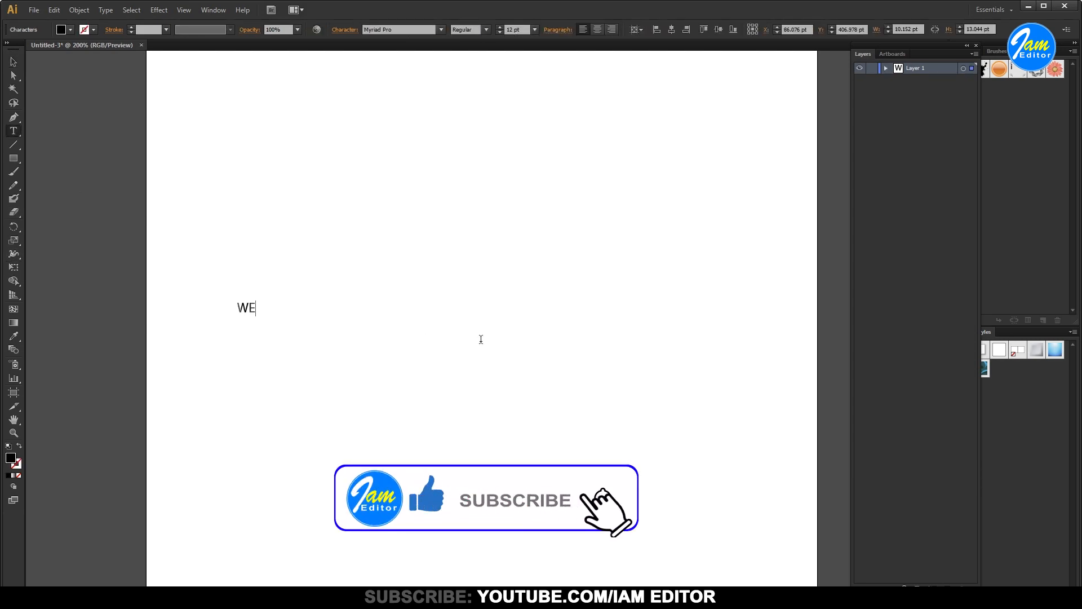
type("LCOME")
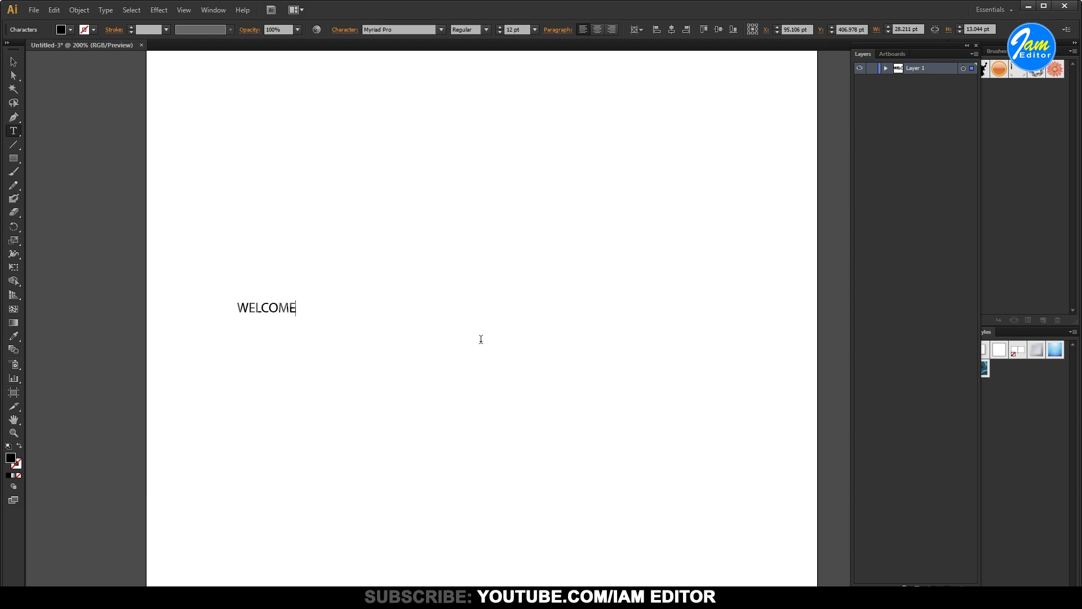
Scale the WELCOME text proportionally to about 459 pt wide and center it horizontally by eye in the upper half of the artboard
left_click(18, 66)
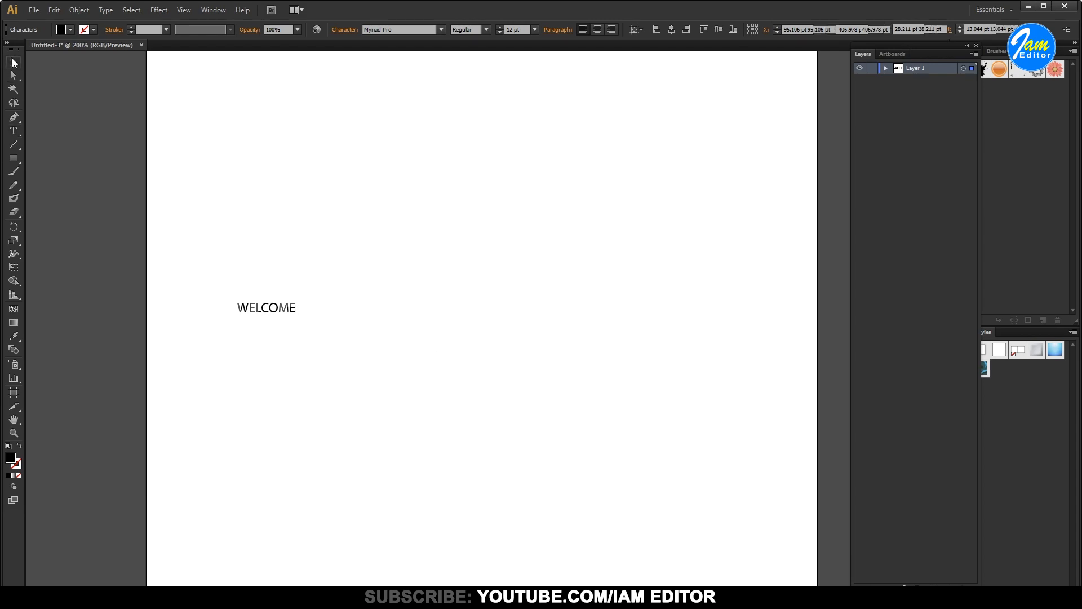
left_click_drag(297, 301, 756, 206)
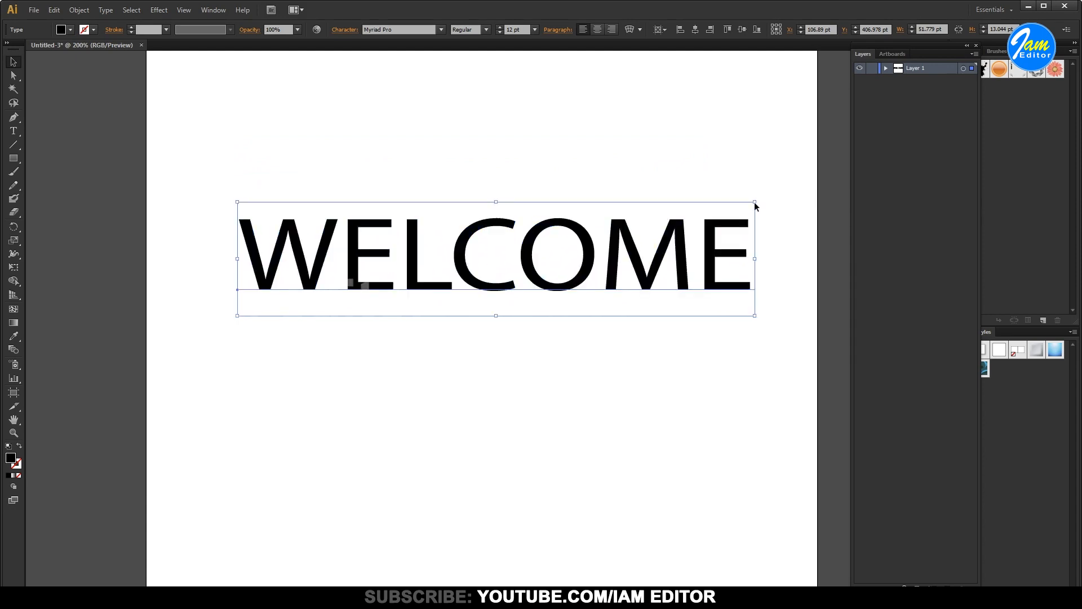
left_click_drag(717, 254, 698, 287)
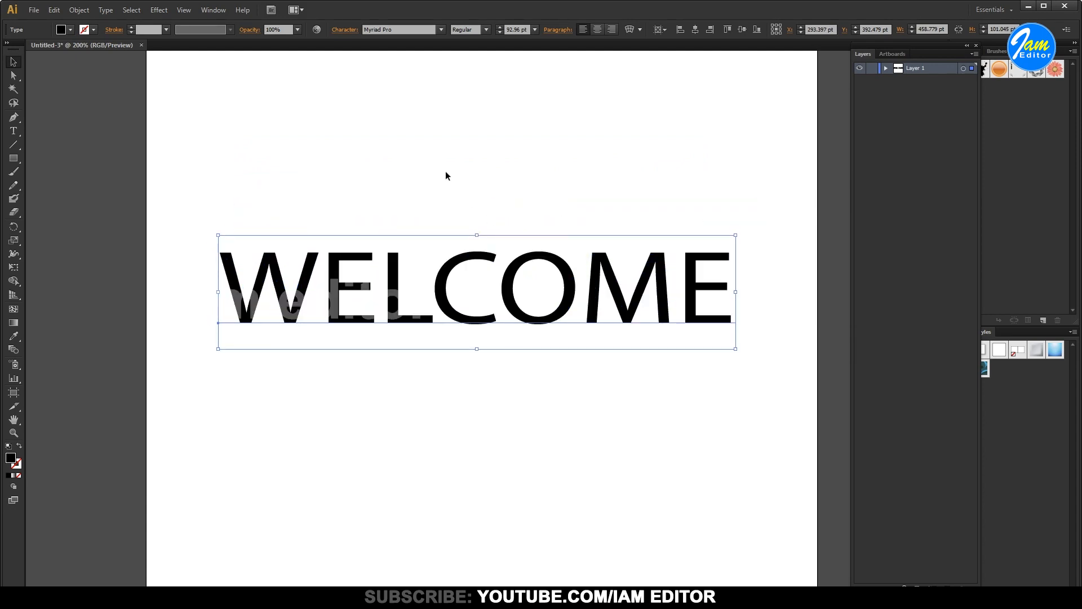